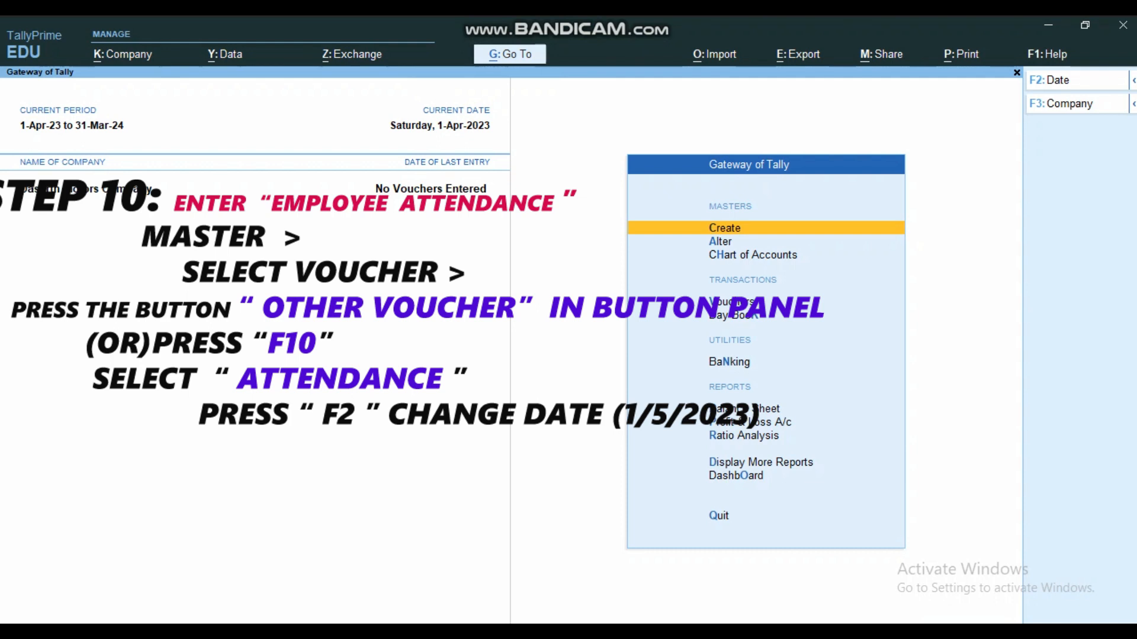
Open a new Attendance voucher and set its voucher date to 1/5/2023
key(v)
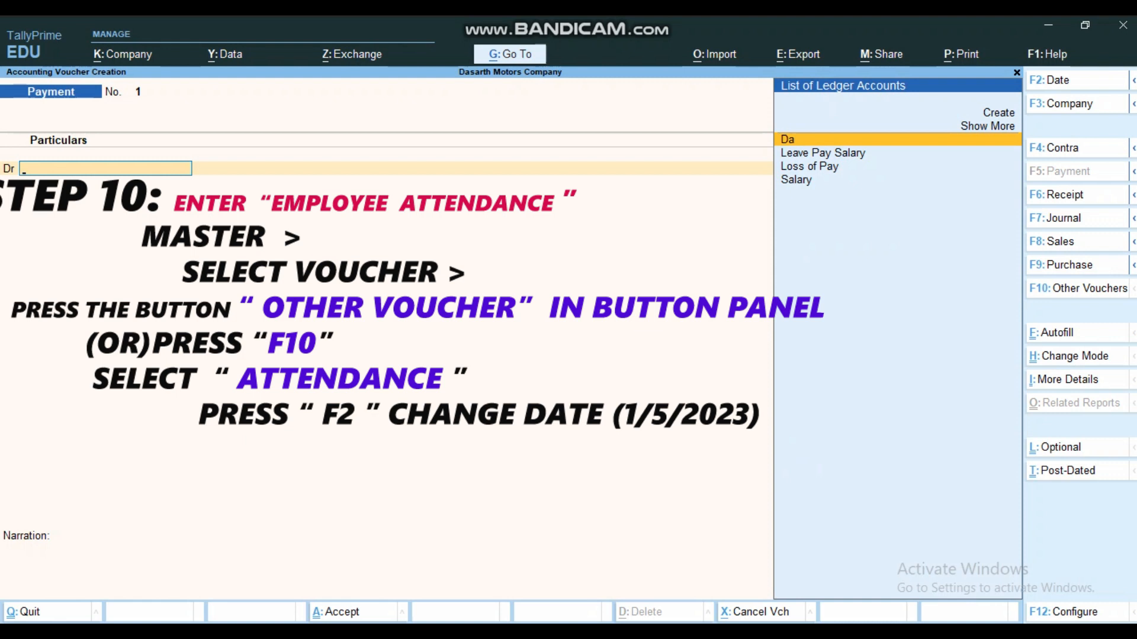
key(F10)
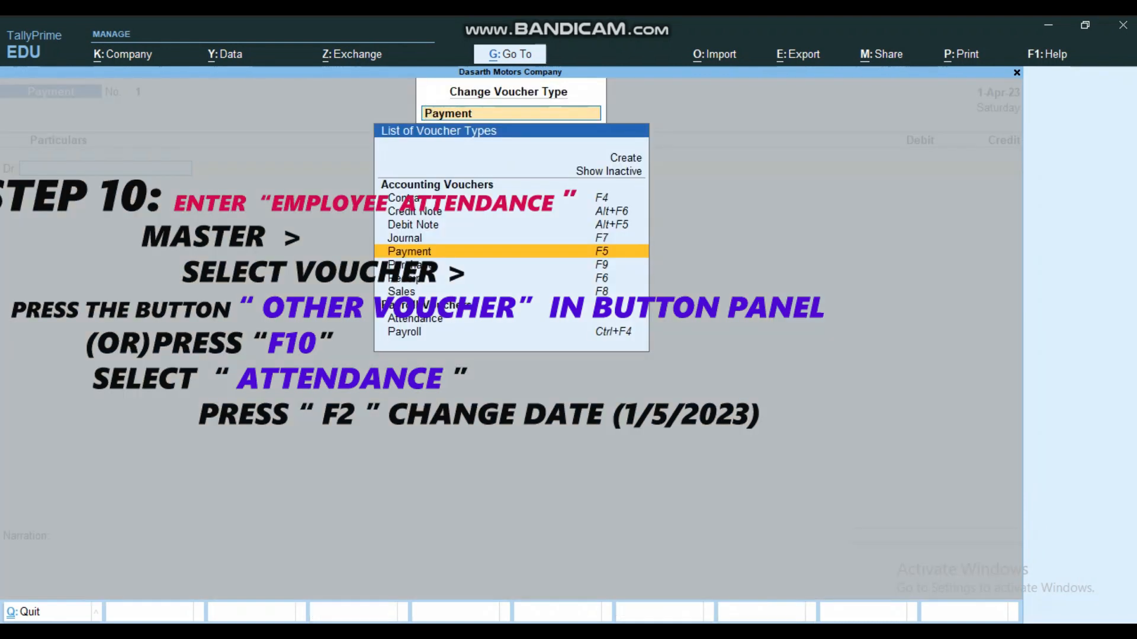
click(415, 319)
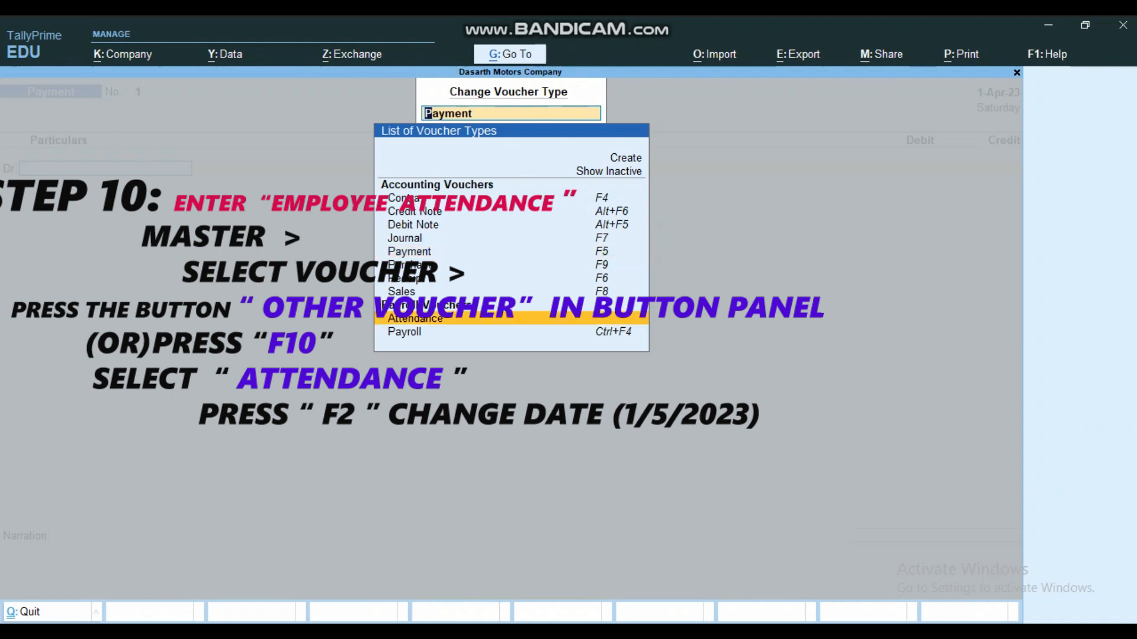
key(Return)
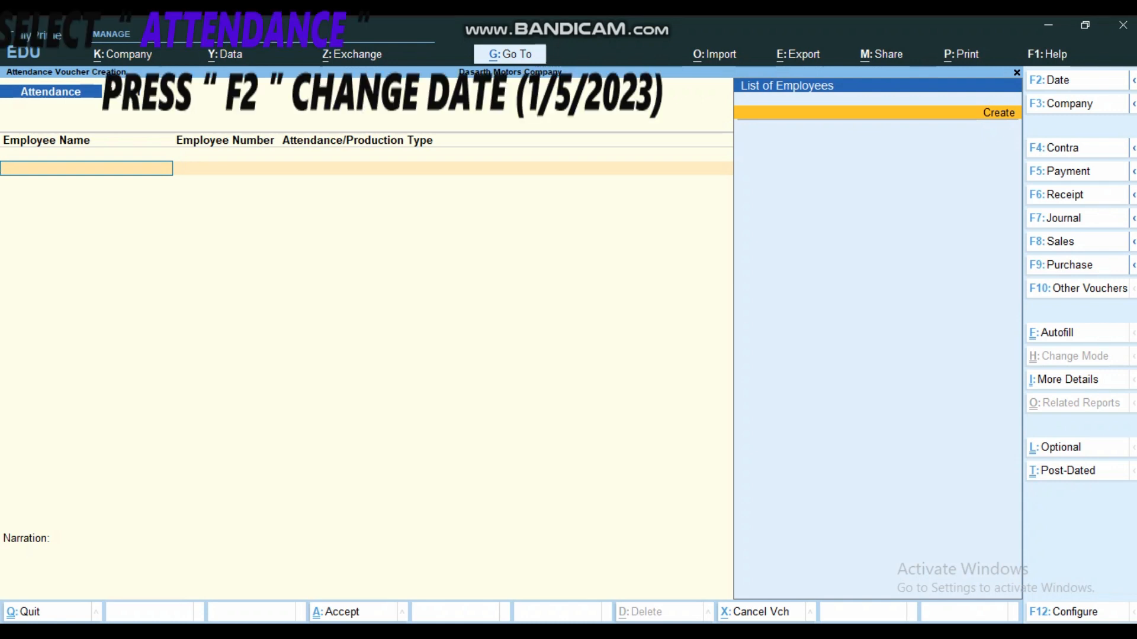
key(F2)
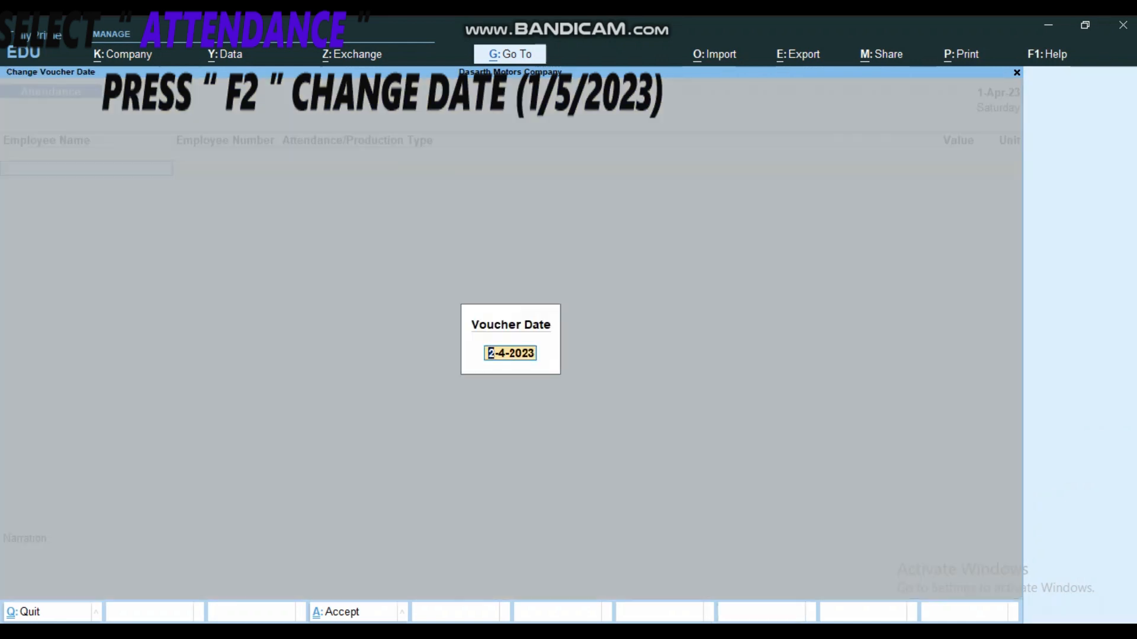
text(1/5/2023)
key(Return)
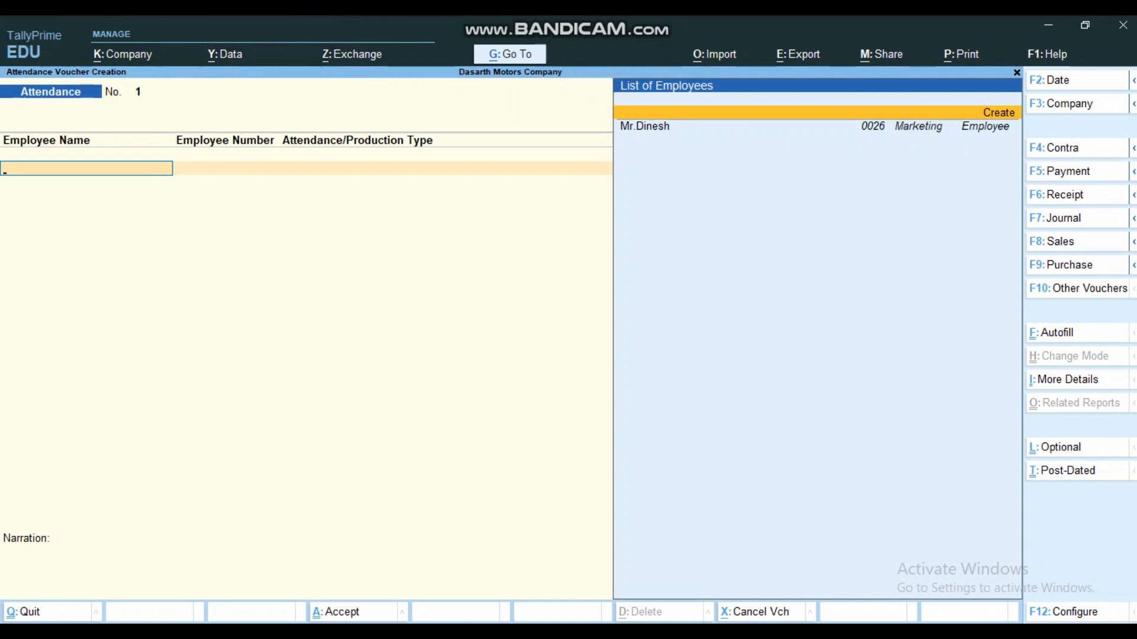
Fill the first voucher line with the marketing employee and the Attendance type
key(Down)
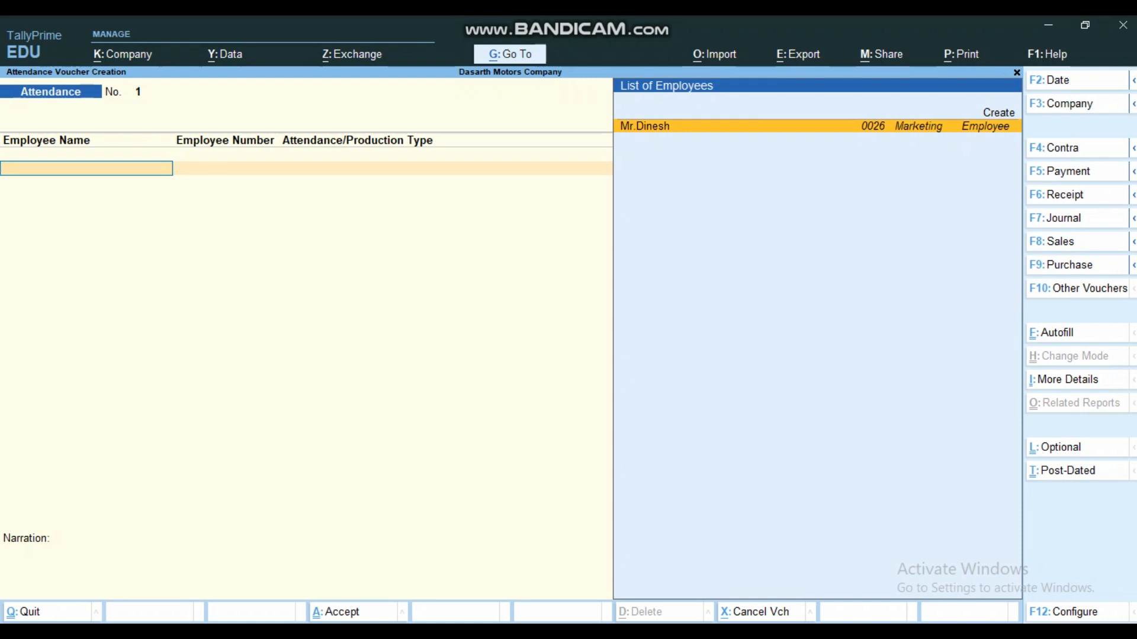
key(Return)
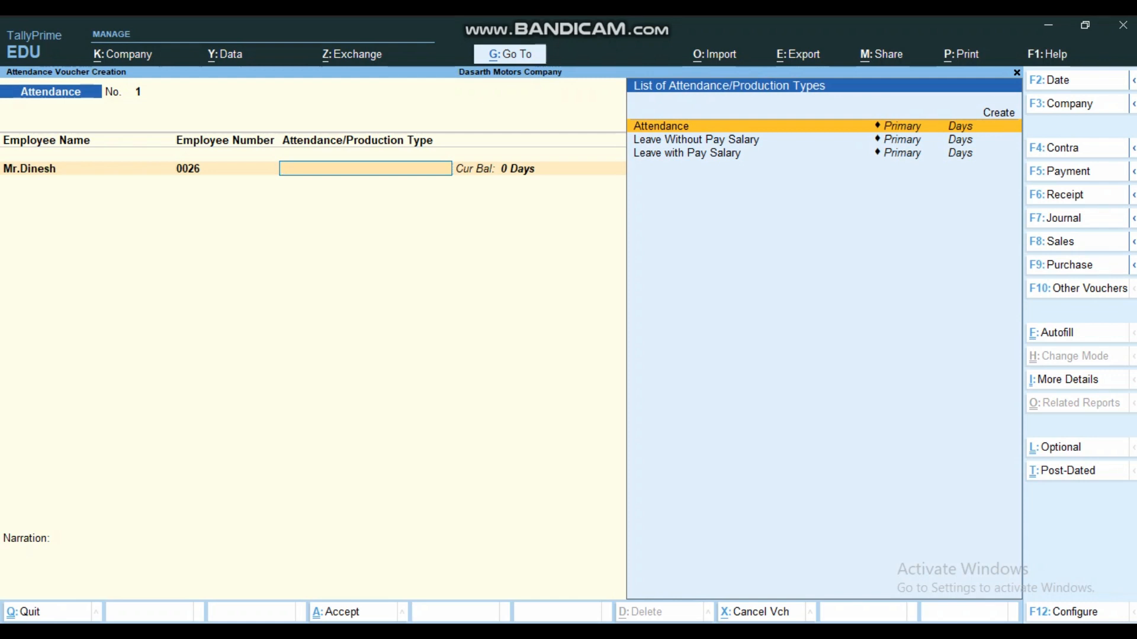
key(Return)
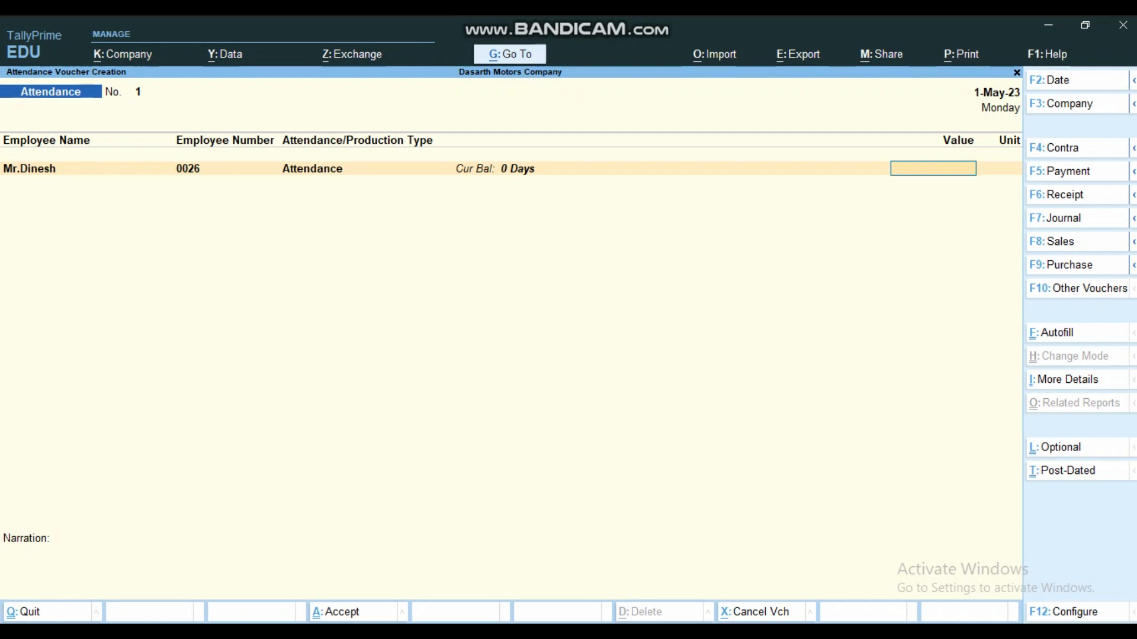
Switch to the Word problem statement and colour the line "Leaves in May month > 5 days" red
key(alt+Tab)
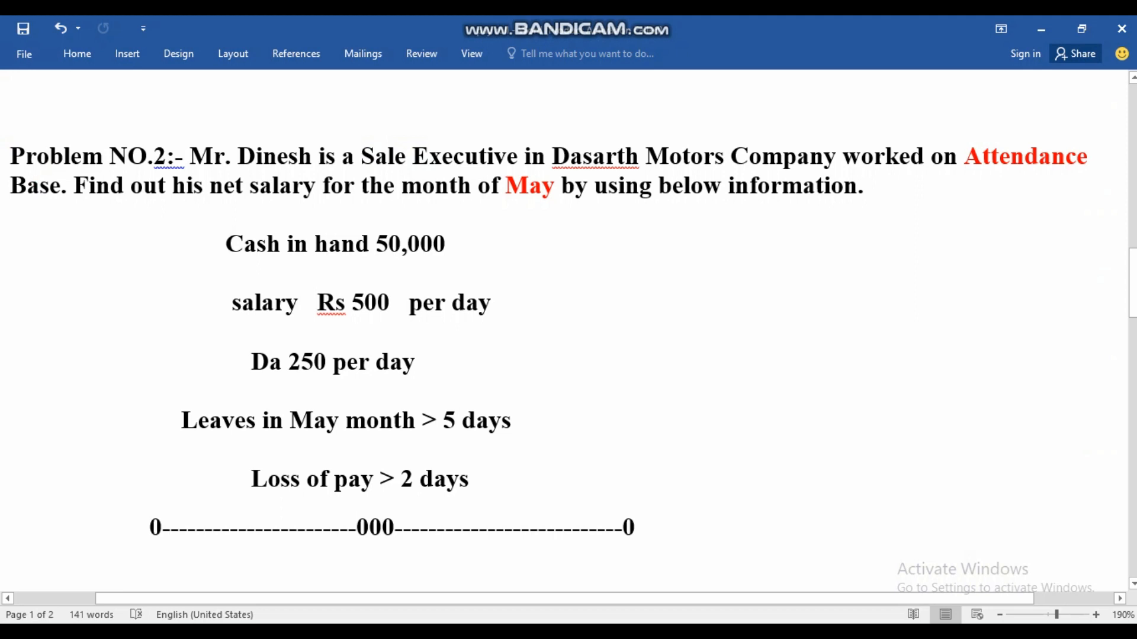
drag(178, 434, 525, 434)
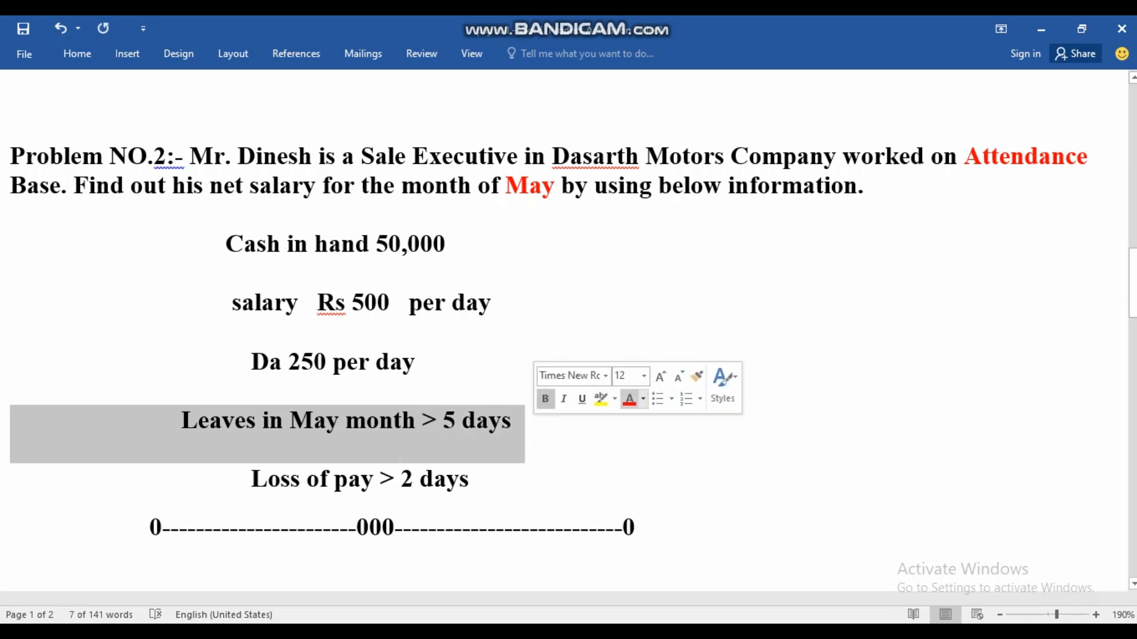
click(630, 398)
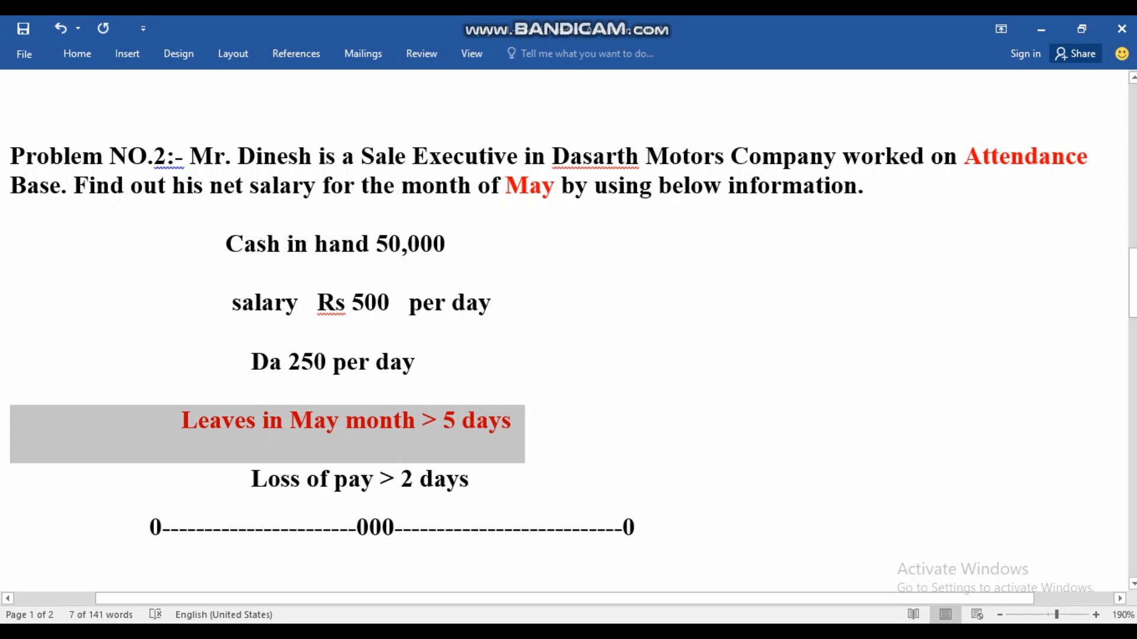
Return to TallyPrime and enter 26 days as the value of the Attendance line
key(alt+Tab)
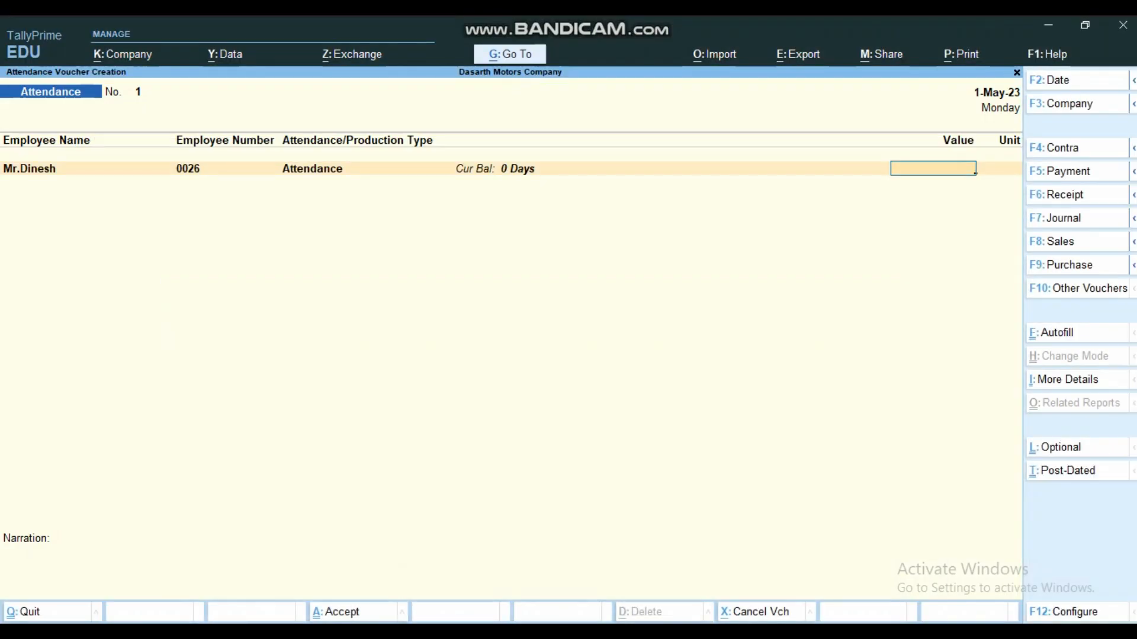
text(26)
key(Return)
Add a second line for the same employee with the type Leave with Pay Salary and a value of 5 days
key(Down)
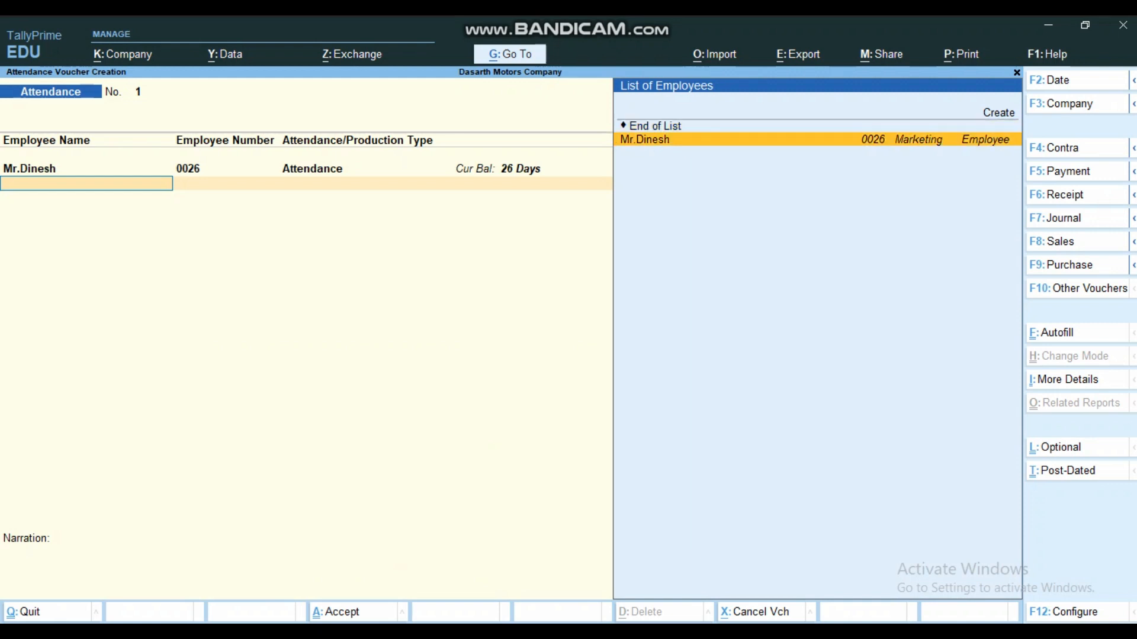
key(Return)
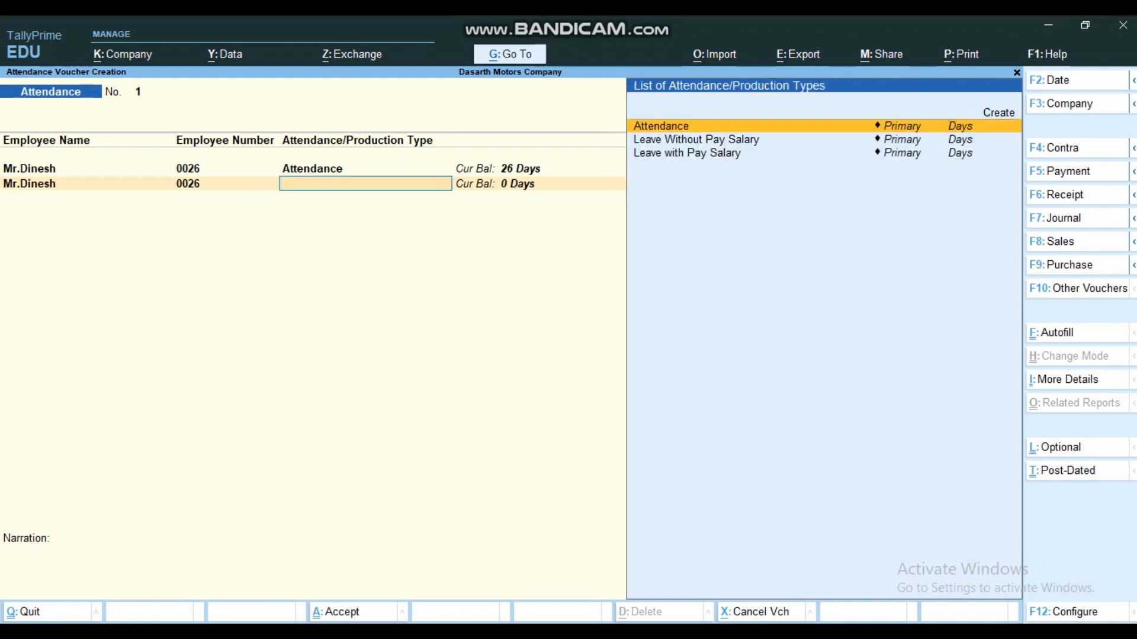
key(Down)
key(Down)
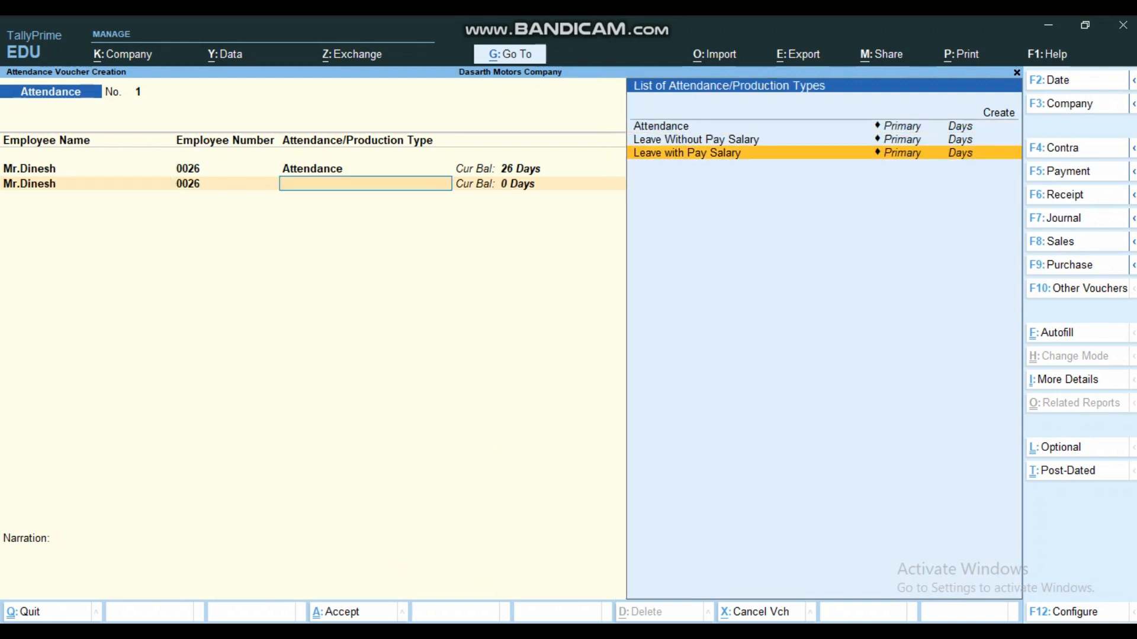
key(Return)
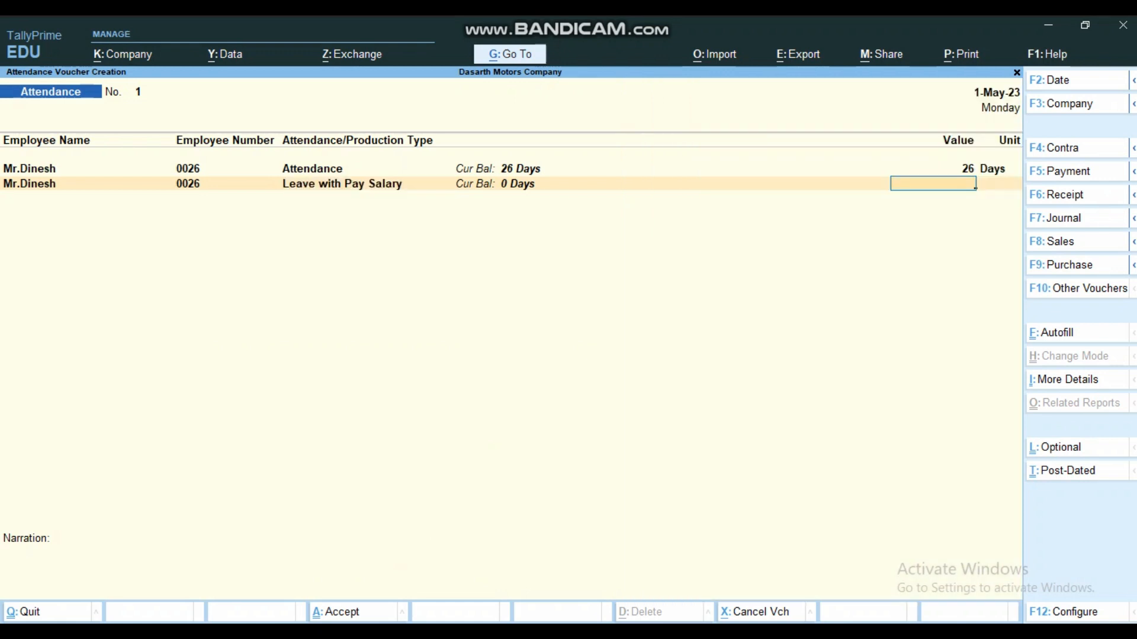
text(5)
key(Return)
Add a third line for the same employee with the type Leave Without Pay Salary
key(Down)
key(Return)
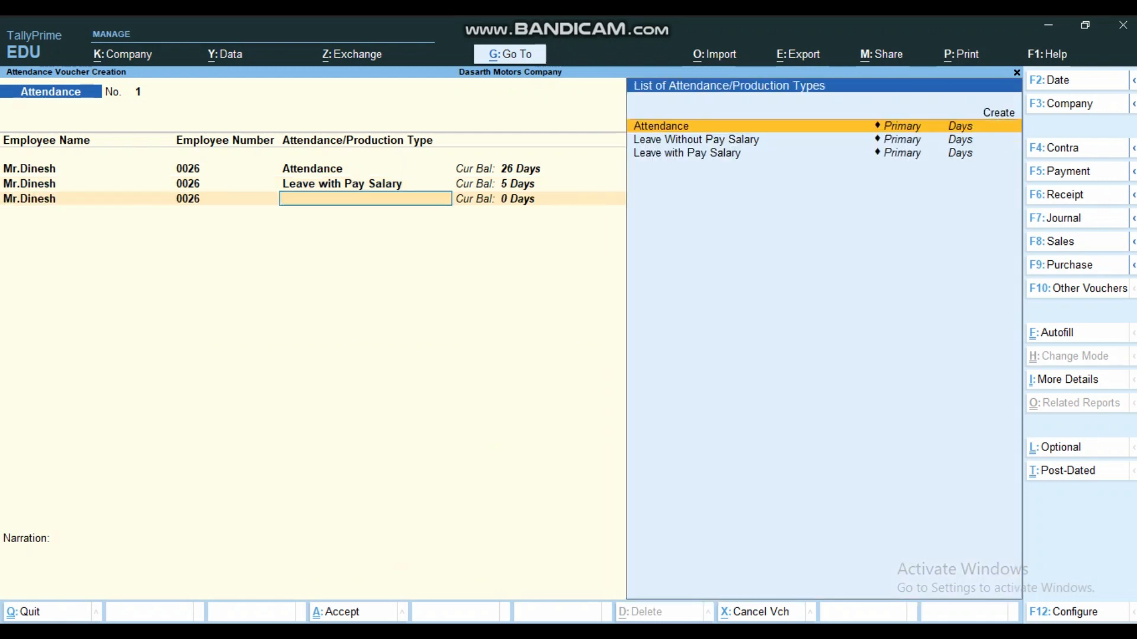
key(Down)
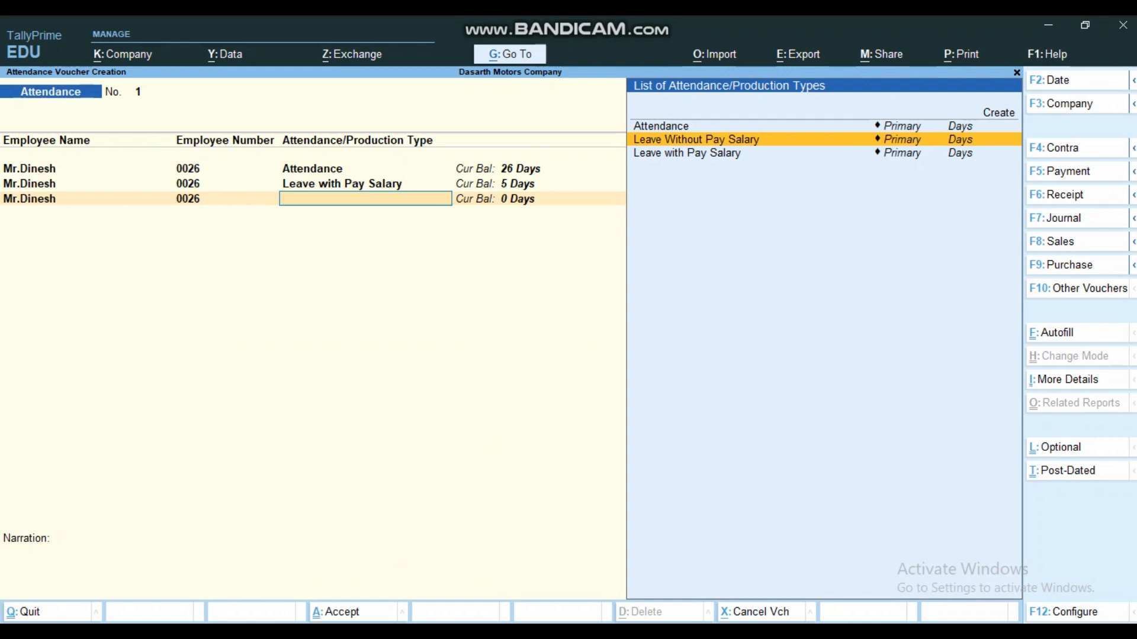
key(Return)
Switch to the Word problem statement and colour the line "Loss of pay > 2 days" red
key(alt+Tab)
drag(251, 479, 513, 492)
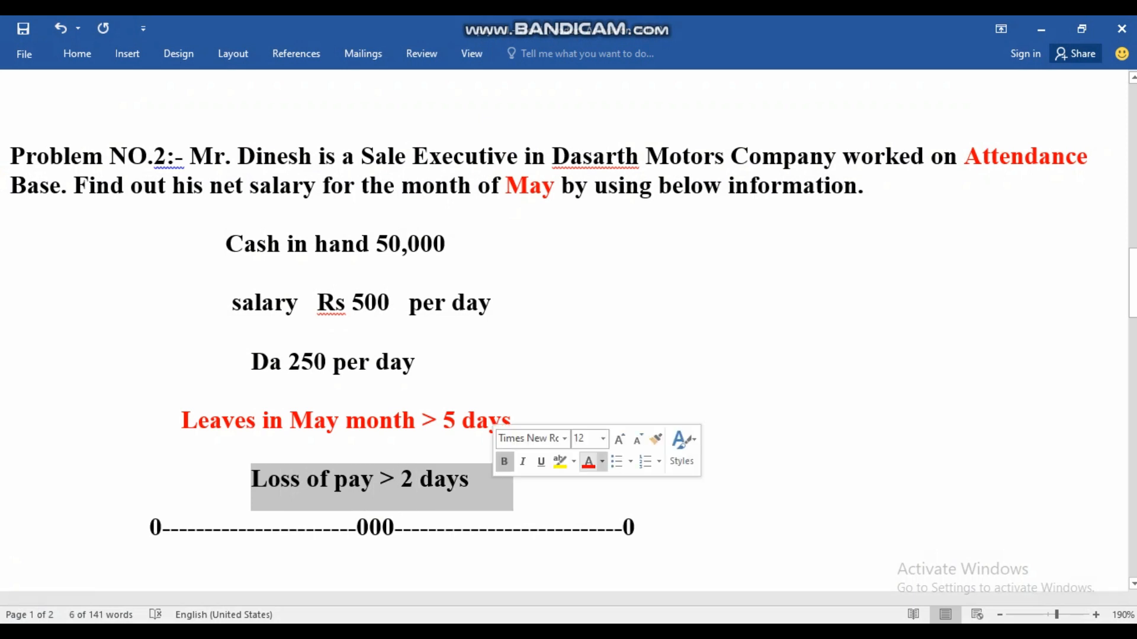
click(589, 462)
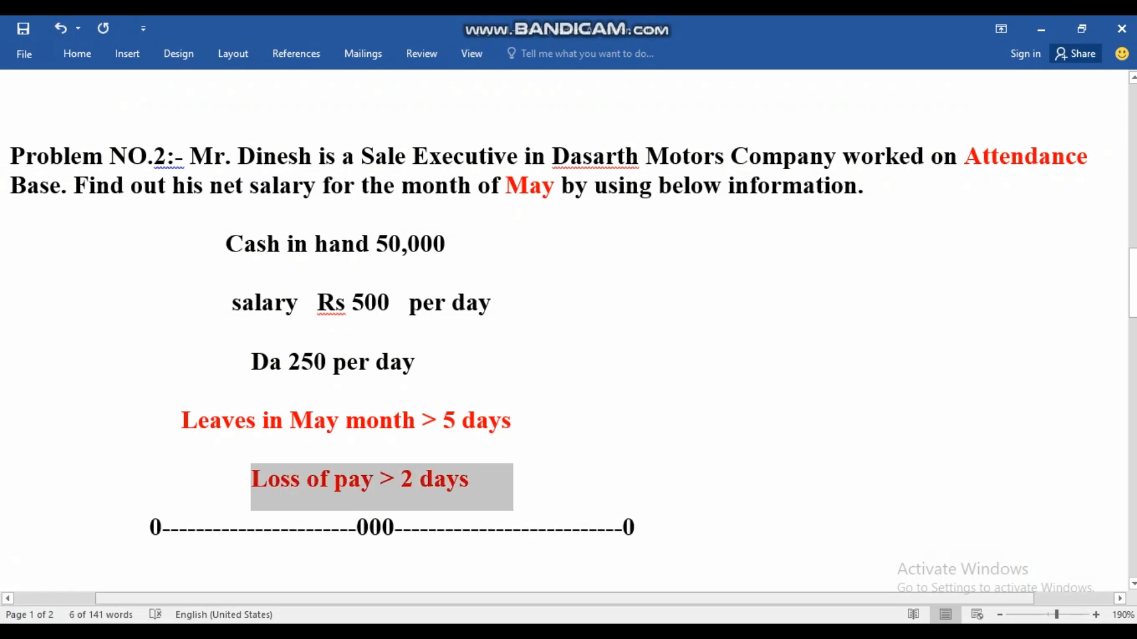
Return to TallyPrime, enter 2 days for the Leave Without Pay Salary line and end the employee list
key(alt+Tab)
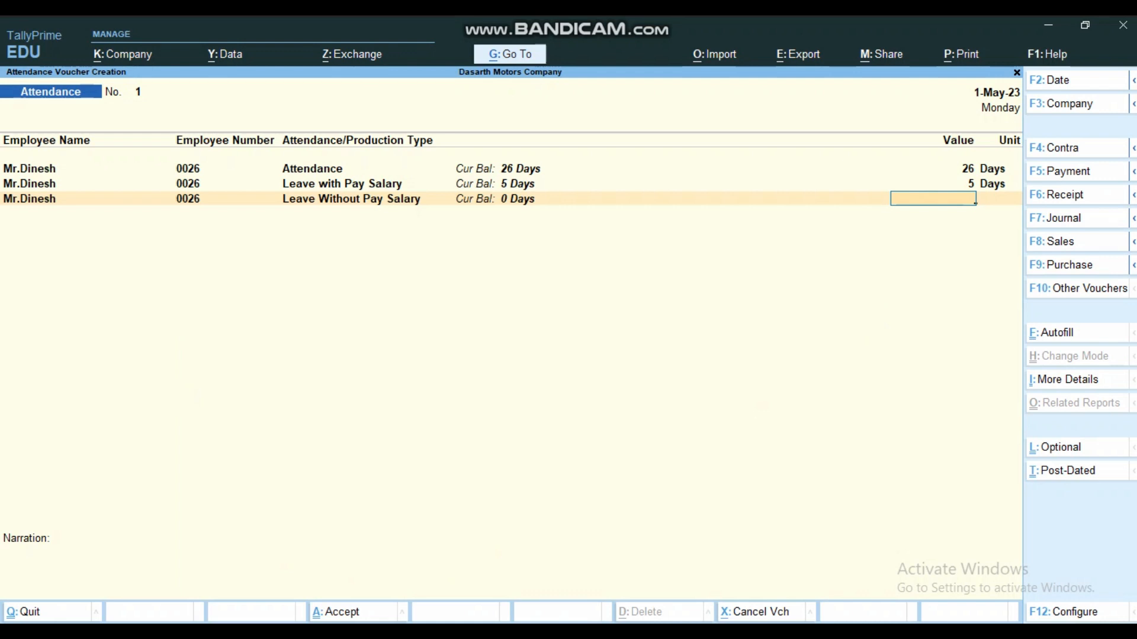
text(2)
key(Return)
key(Return)
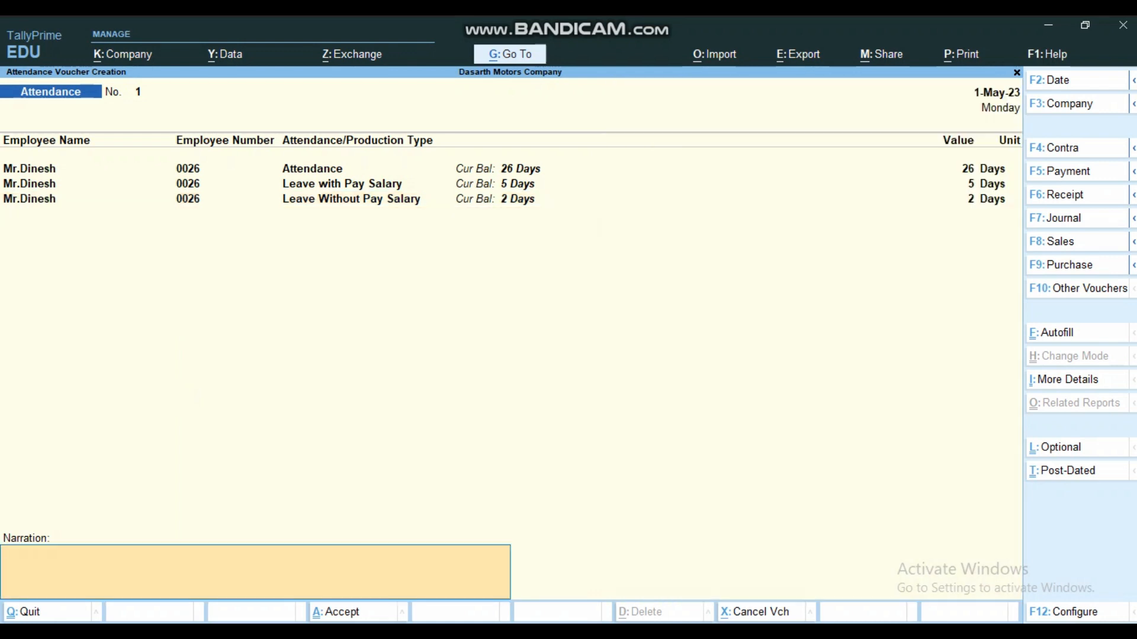
Enter the narration "being may month attendance on" followed by the employee's name, and accept the attendance voucher
text(being may month attendance on)
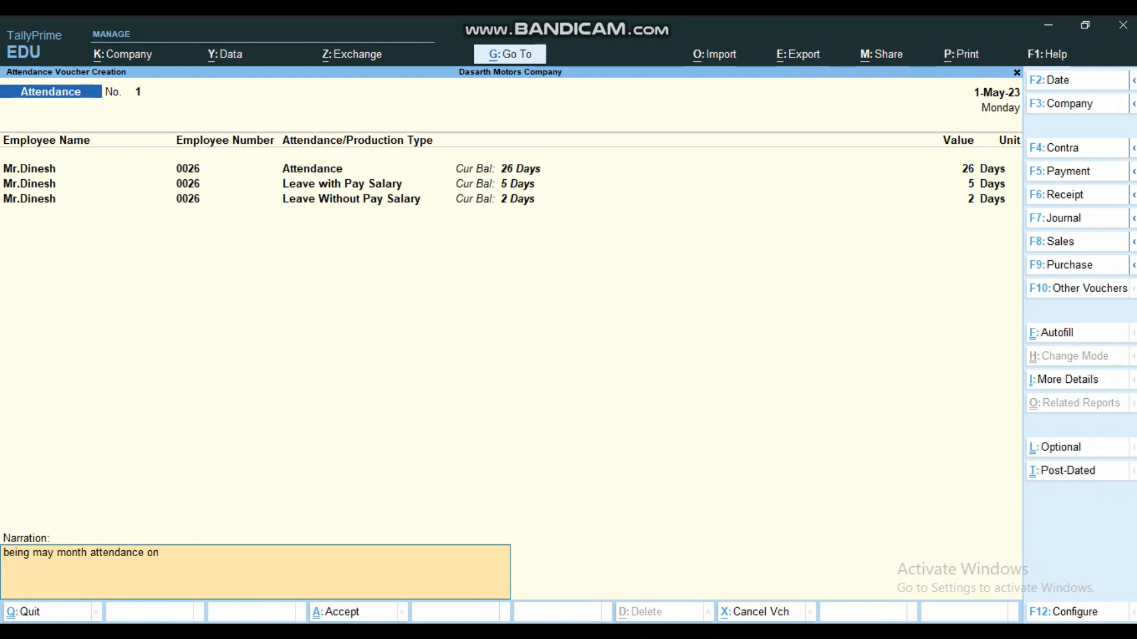
text( mr dinesh)
key(Return)
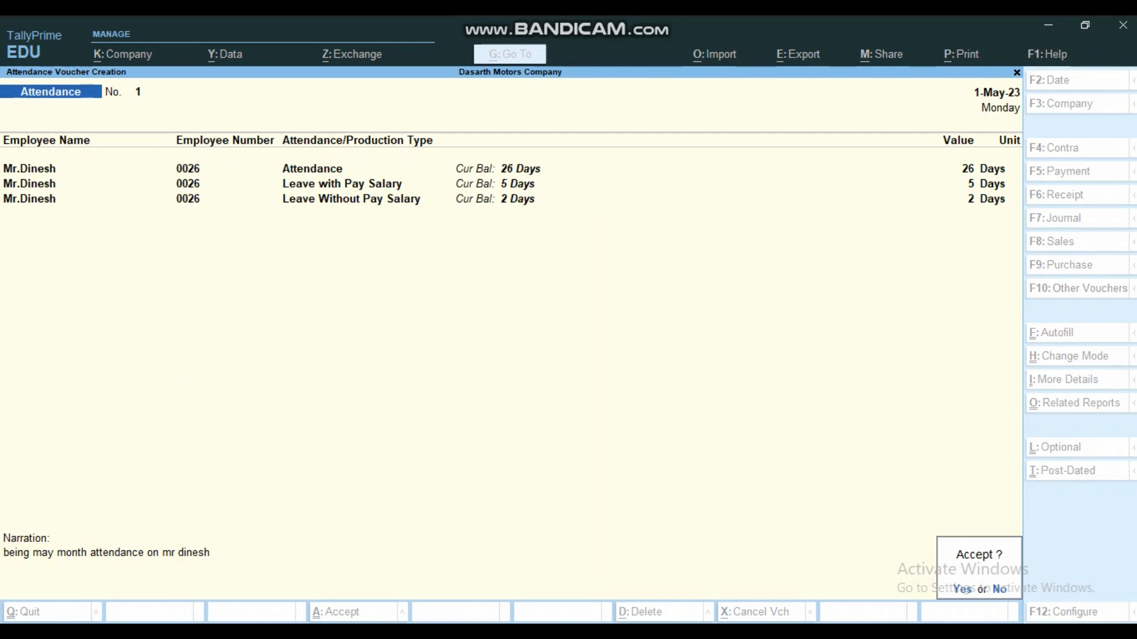
key(Return)
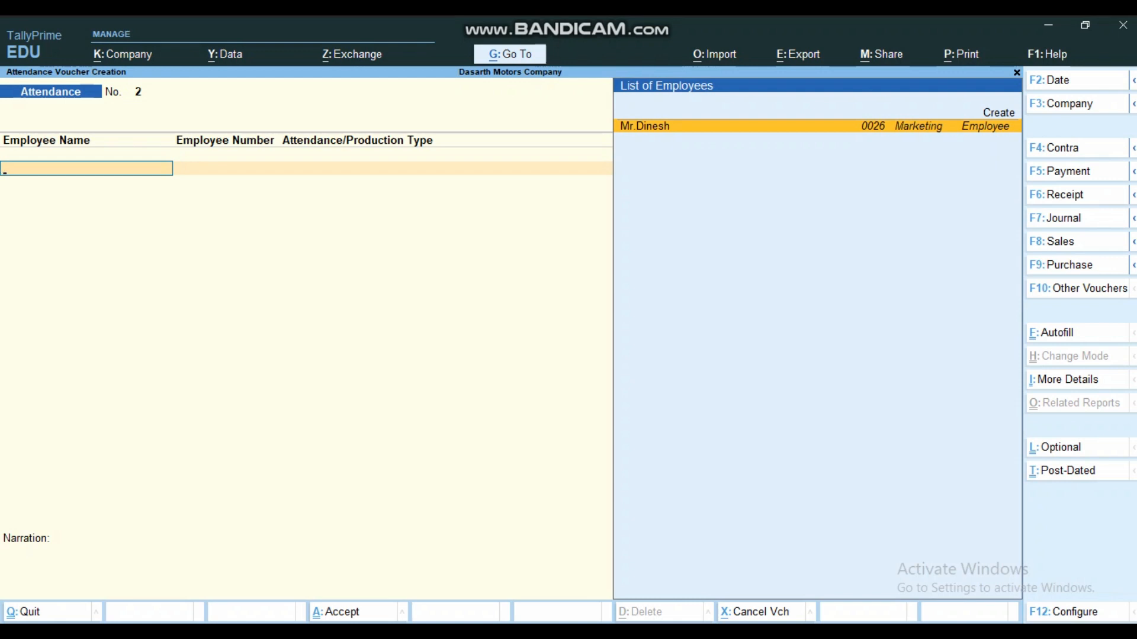
key(Escape)
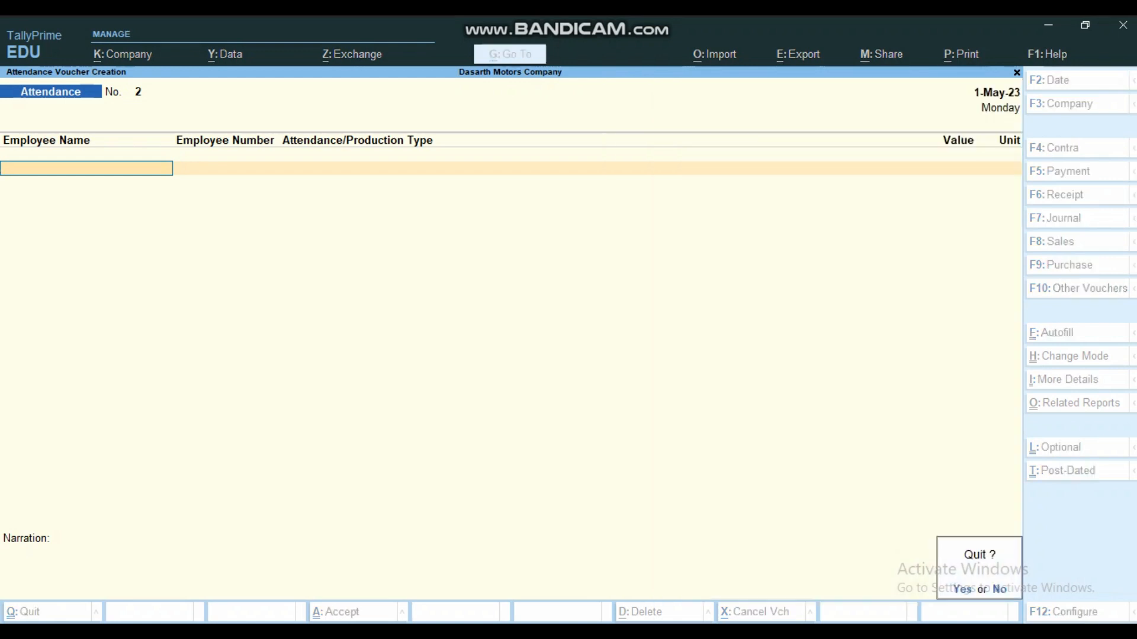
key(y)
key(Return)
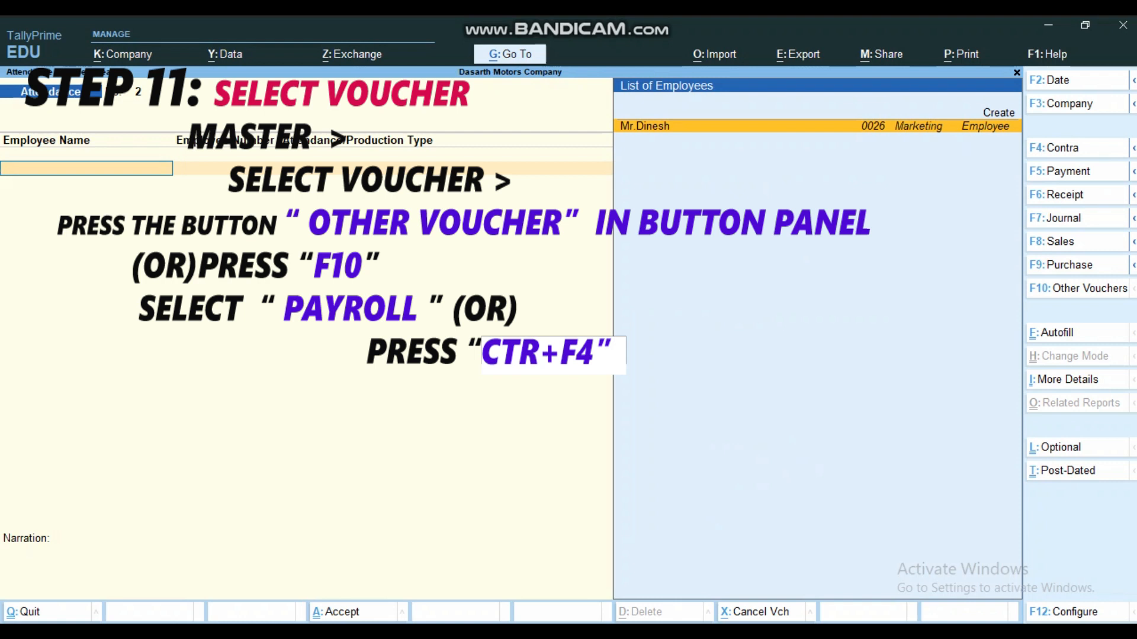
key(F10)
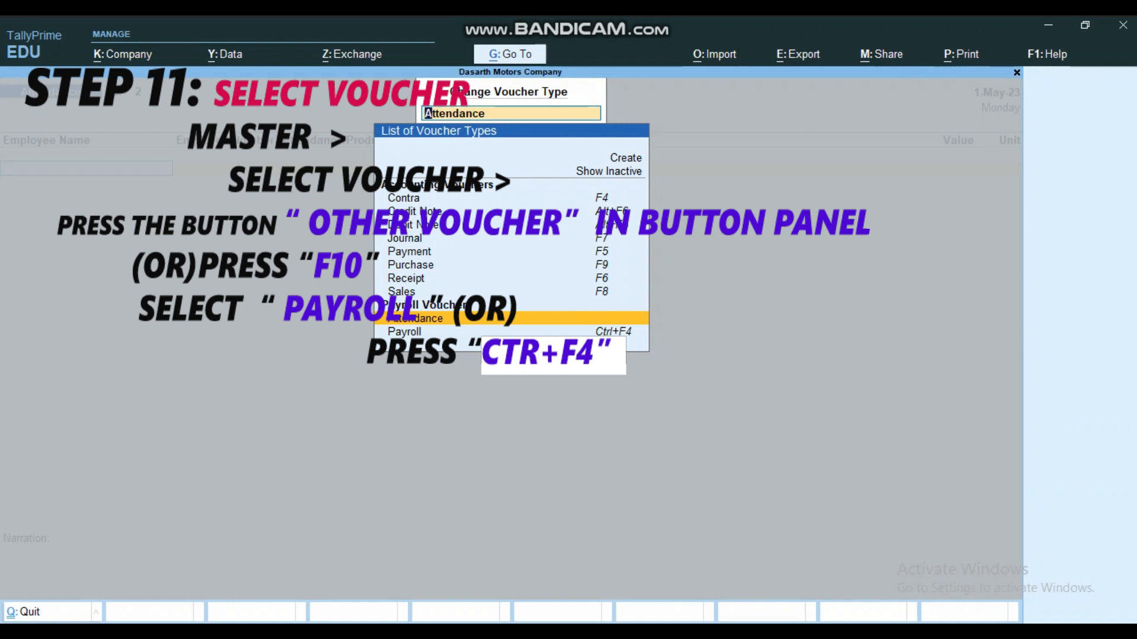
key(Down)
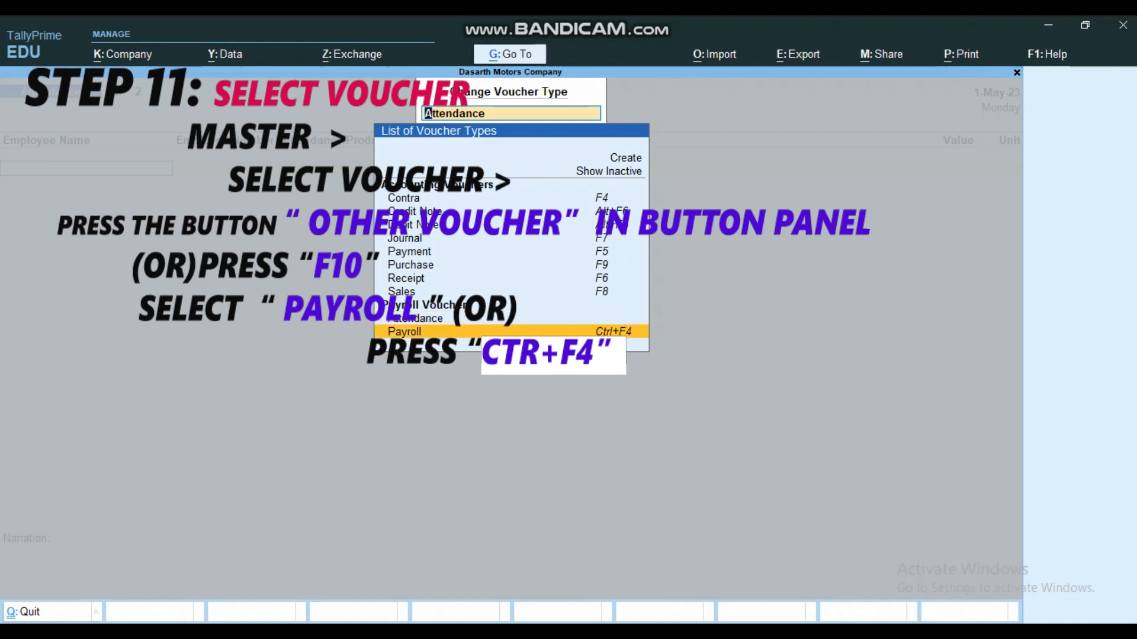
key(Down)
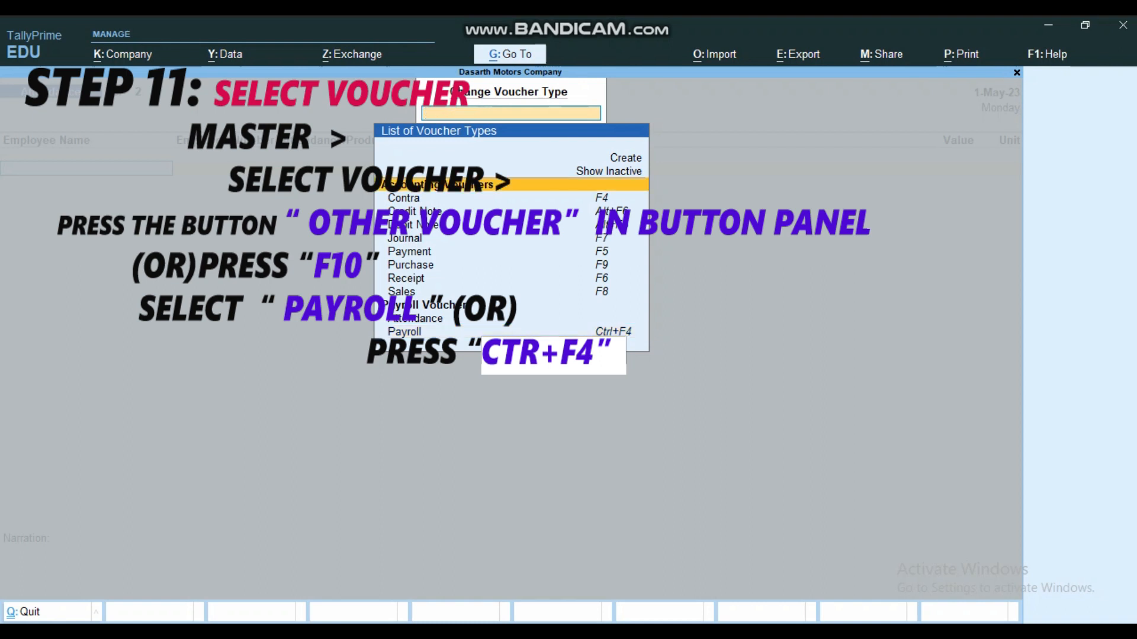
key(Escape)
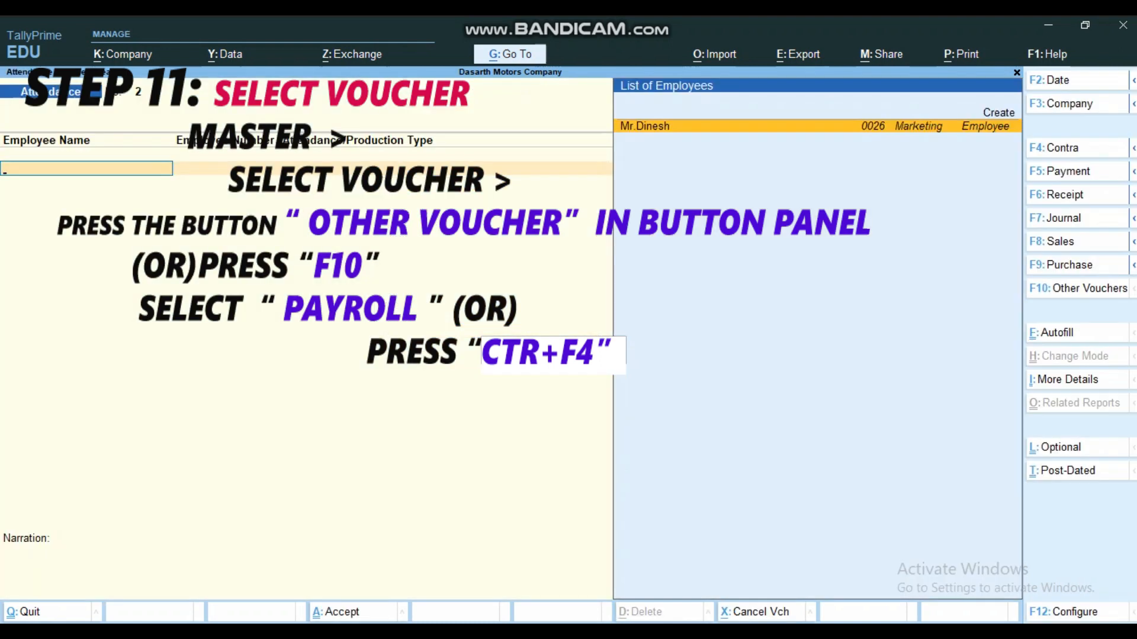
Switch from the attendance voucher to a new payroll voucher and open its Autofill settings
key(ctrl)
key(ctrl+F4)
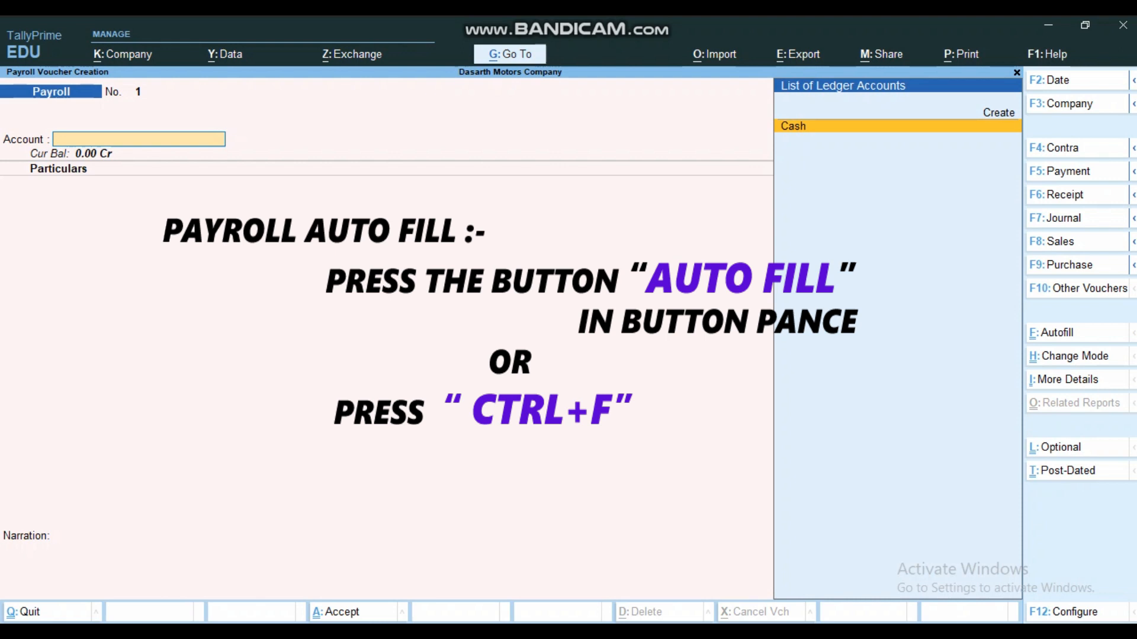
key(ctrl)
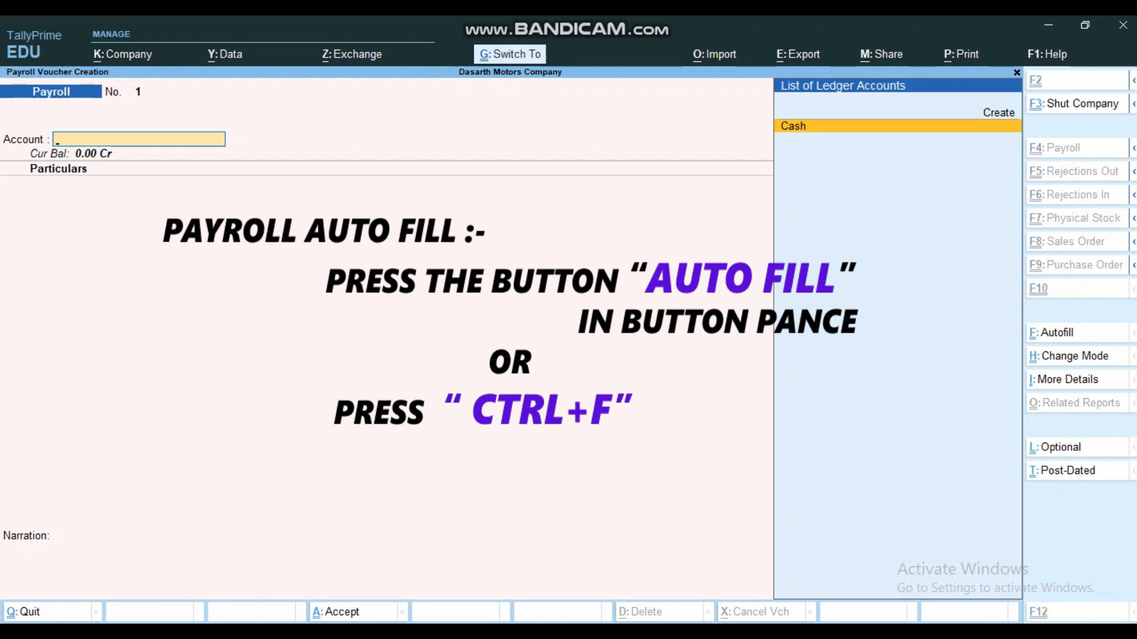
key(ctrl+f)
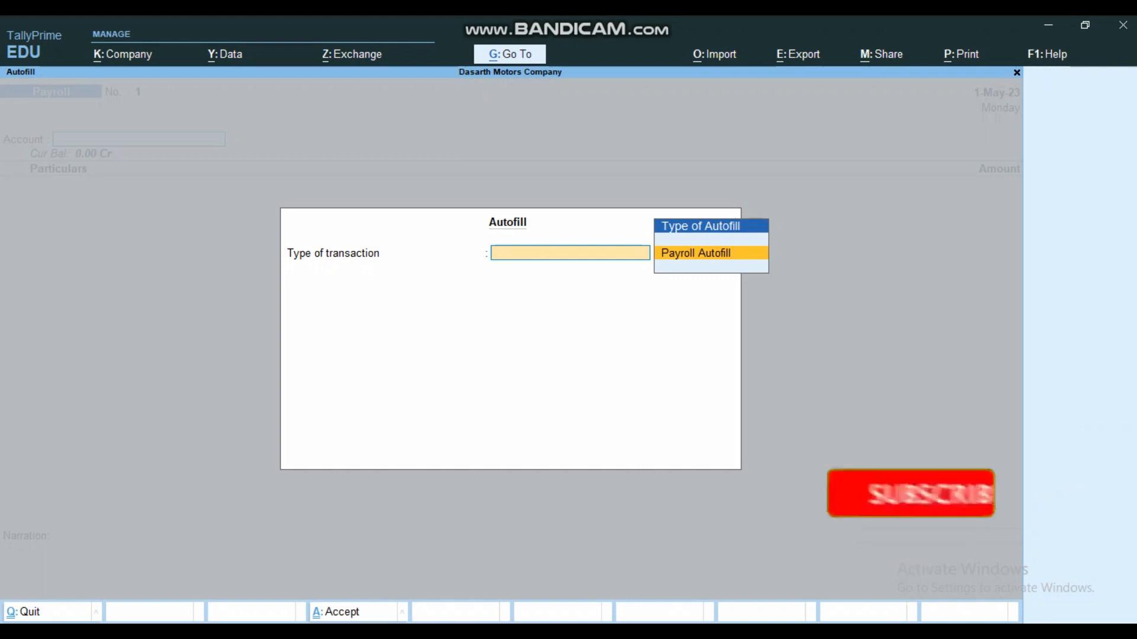
Choose Payroll Autofill processed for Salary, keeping the period 1-5-2023 to 31-5-2023
key(Return)
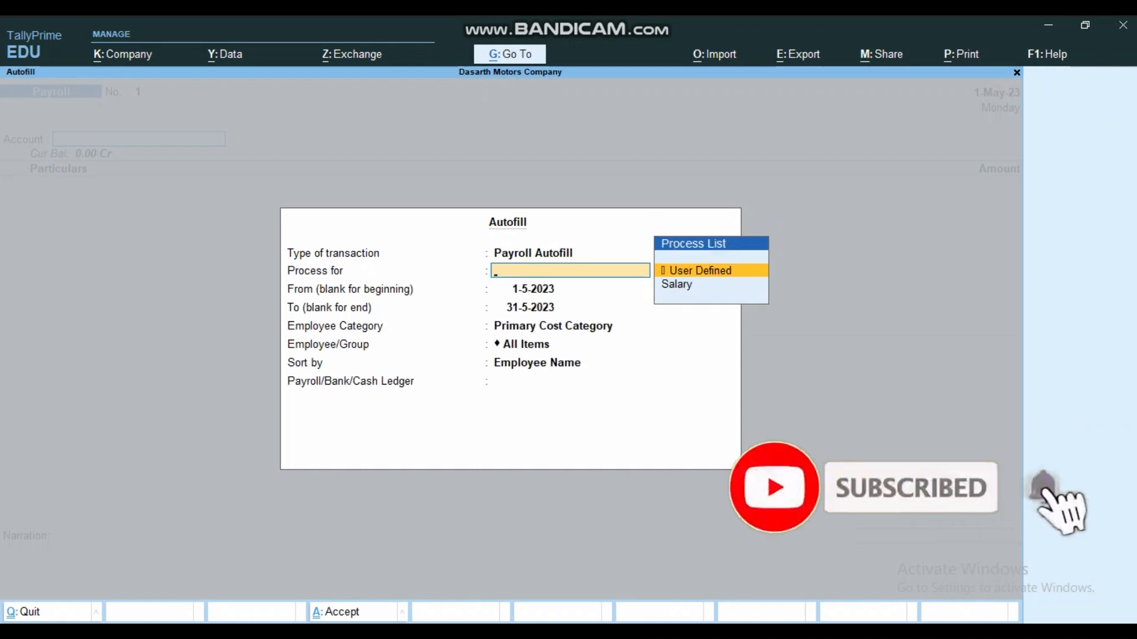
key(Down)
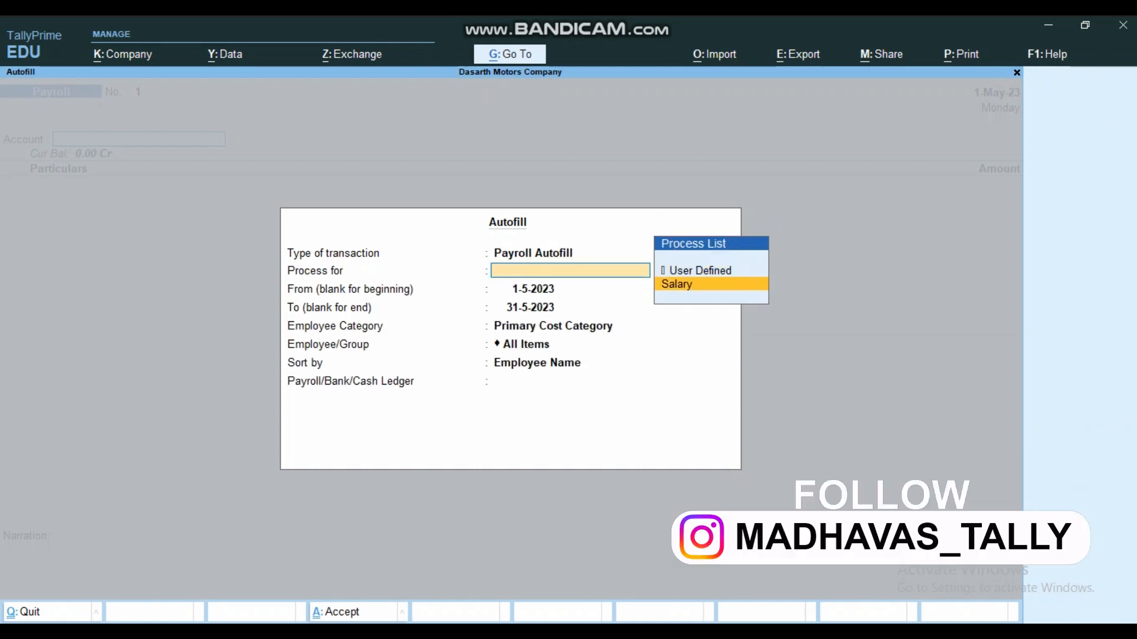
key(Return)
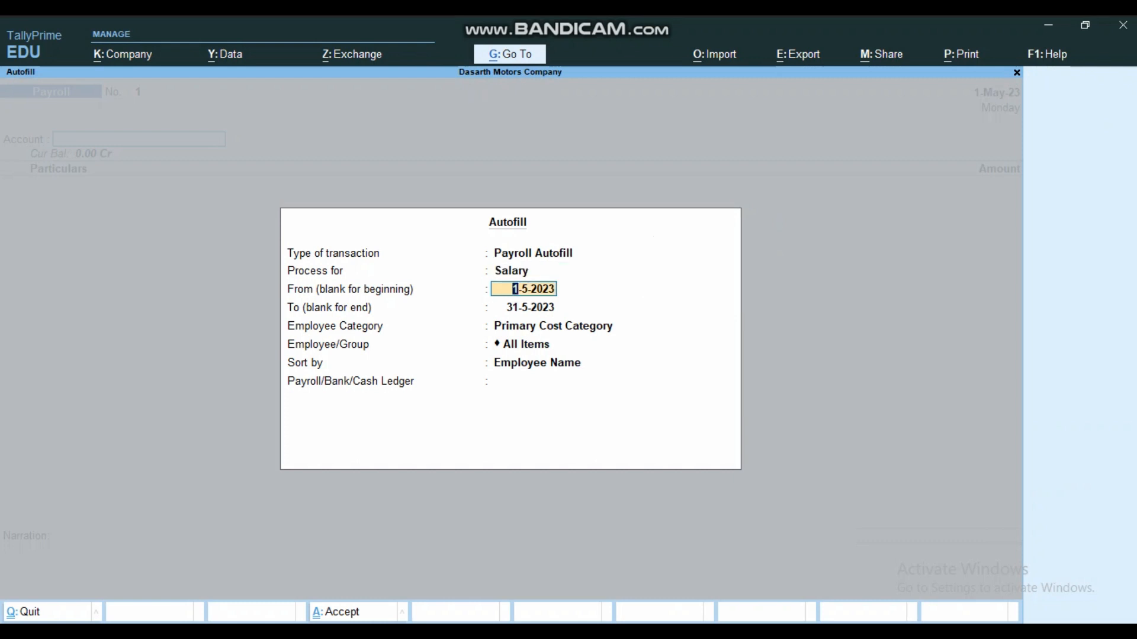
key(Return)
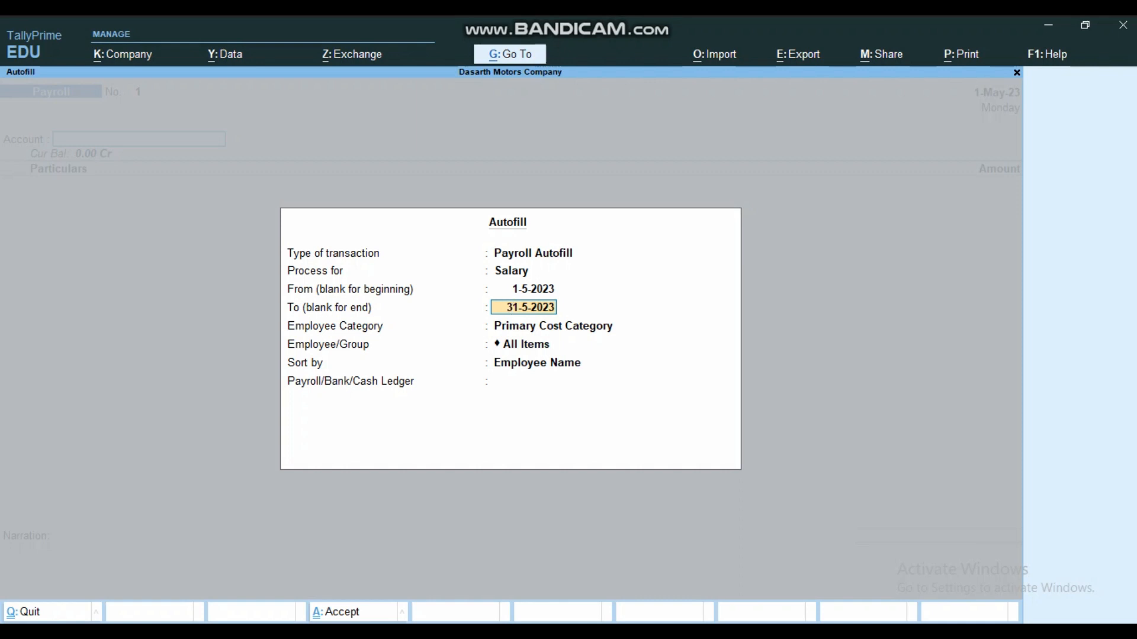
key(Return)
Fill the voucher for the individual employee in the Employee category, sorted by Employee Name, with Cash as the ledger
key(Up)
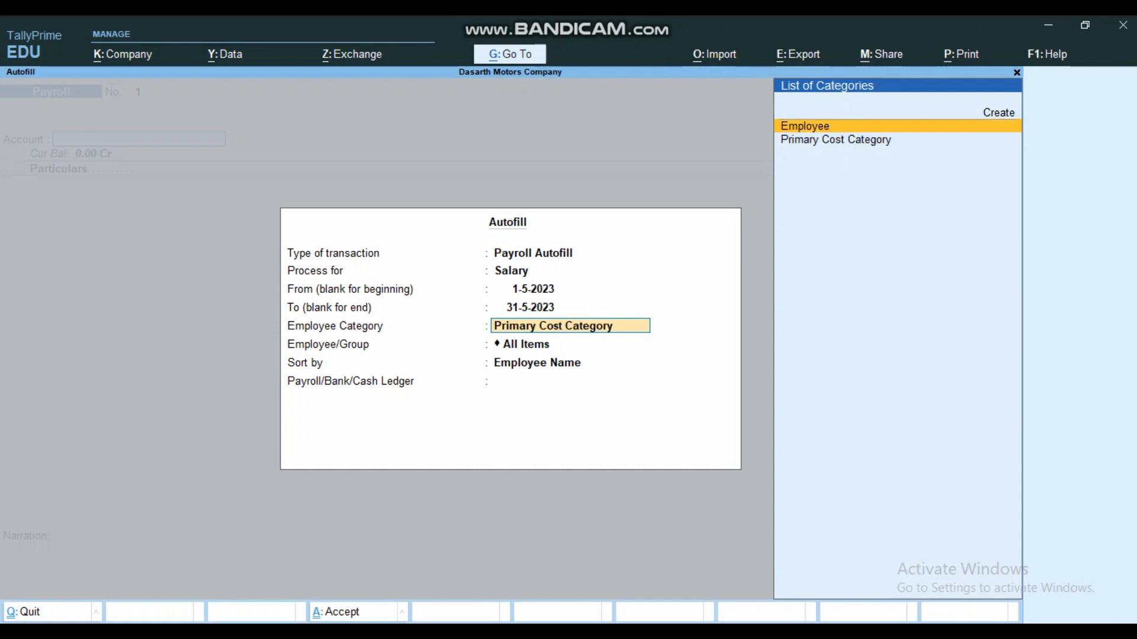
key(Return)
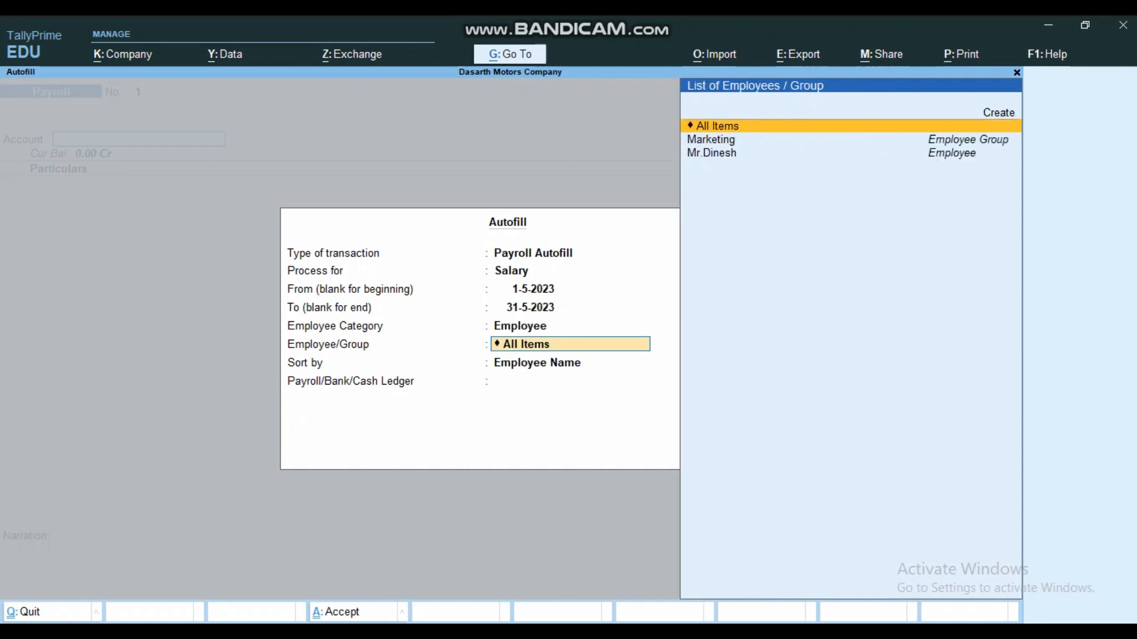
key(Down)
key(Down)
key(Return)
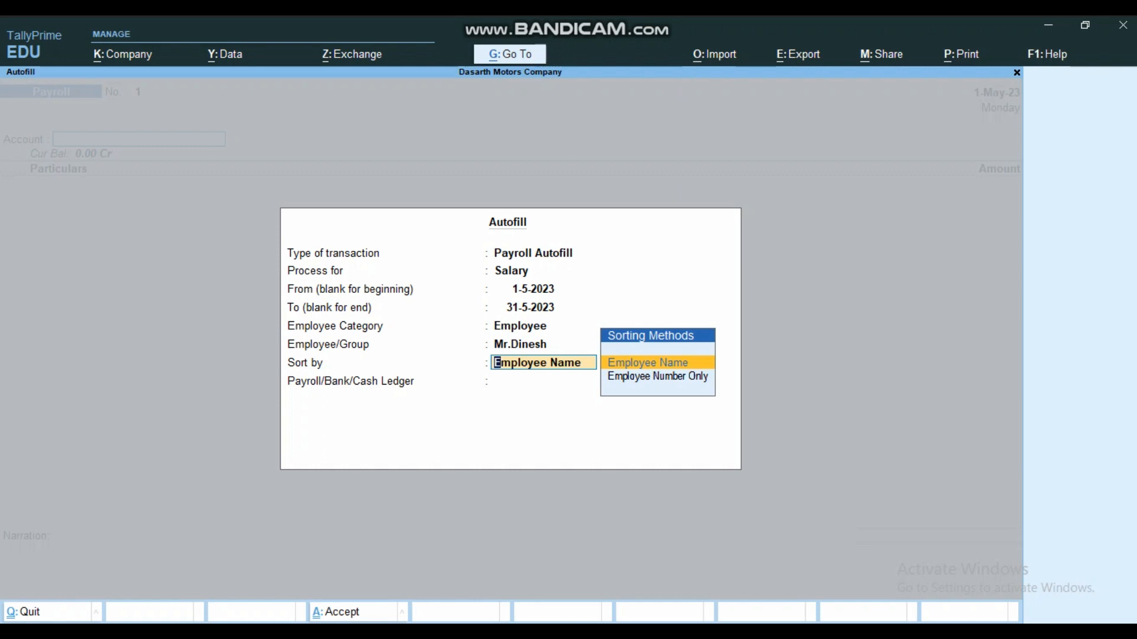
key(Return)
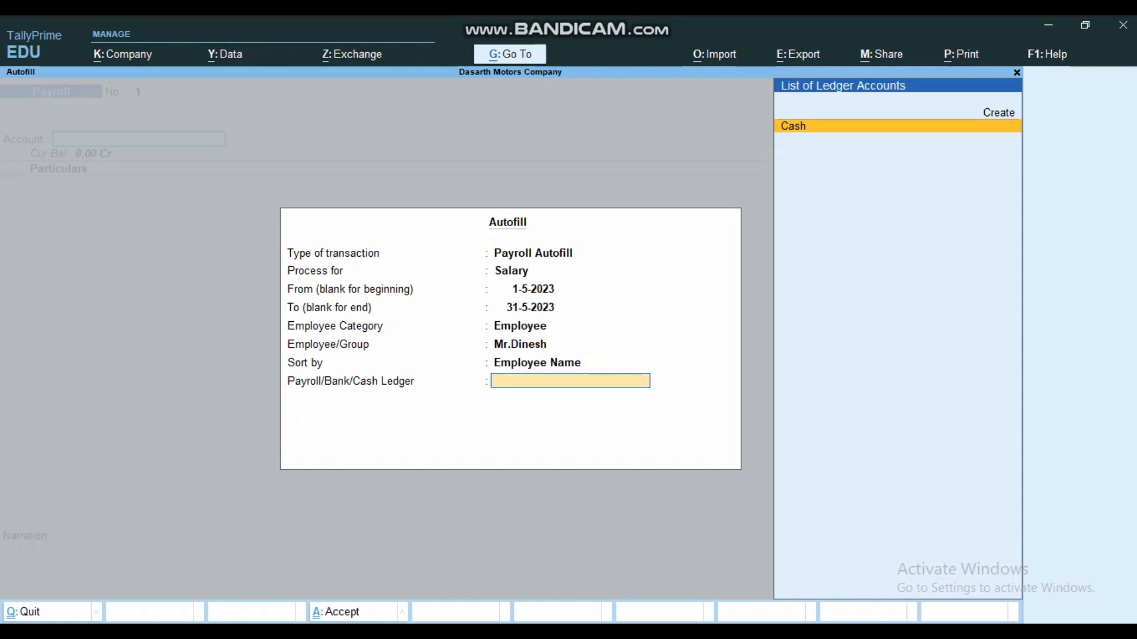
key(Return)
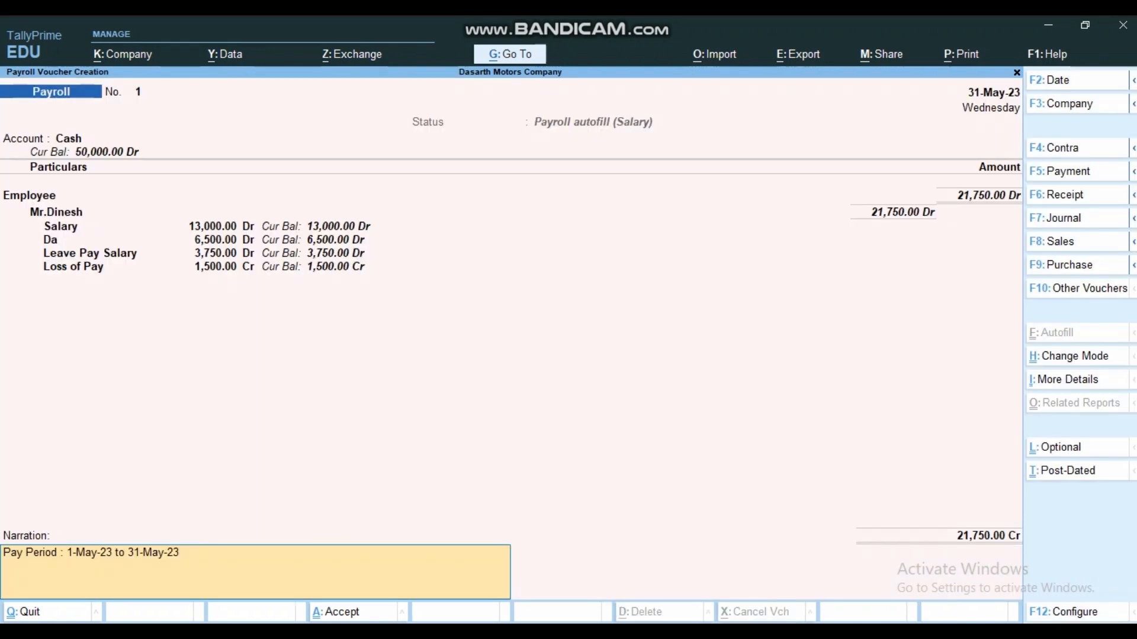
Keep the pay period narration, accept the payroll voucher and return to the Gateway of Tally
key(Return)
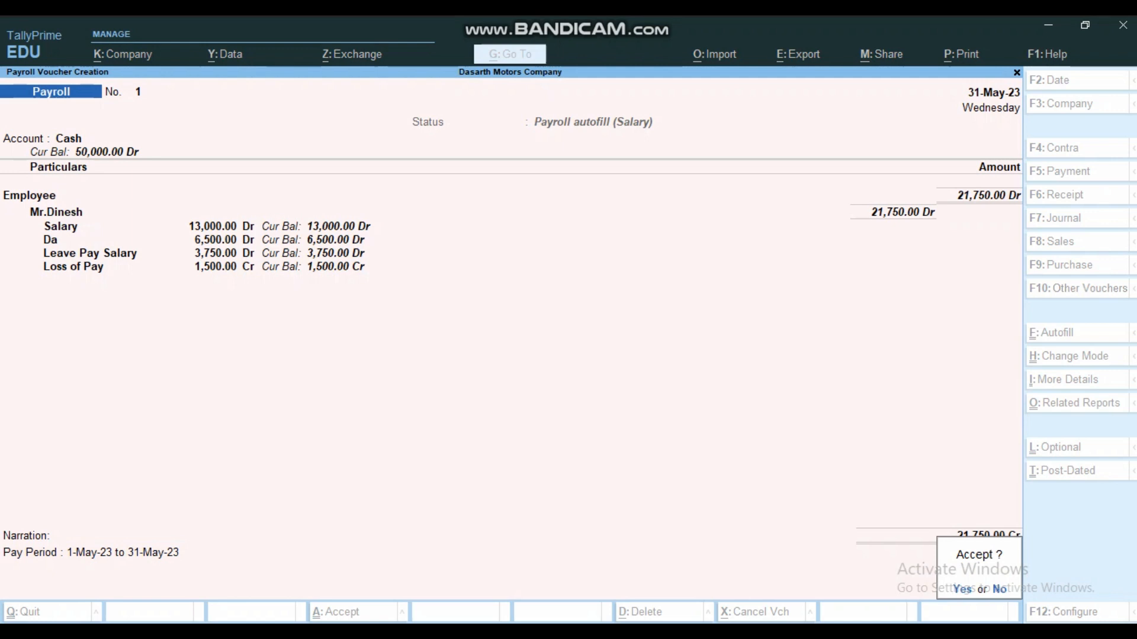
key(y)
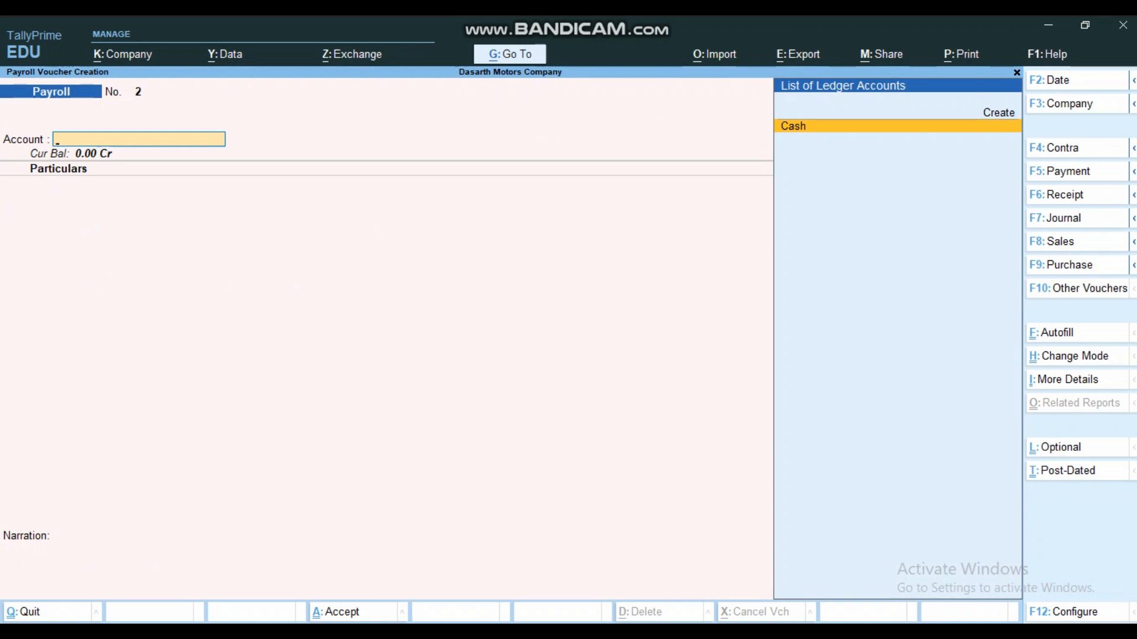
key(Escape)
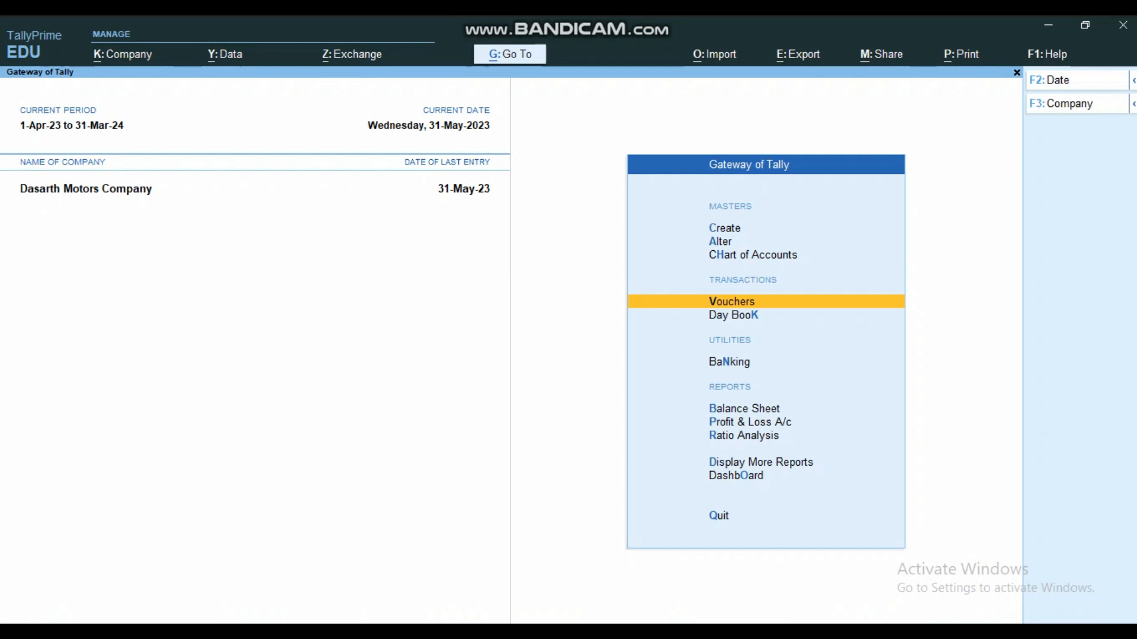
Open the Pay Slip summary from the payroll reports
key(Down)
key(Down)
key(Down)
key(Down)
key(Down)
key(Down)
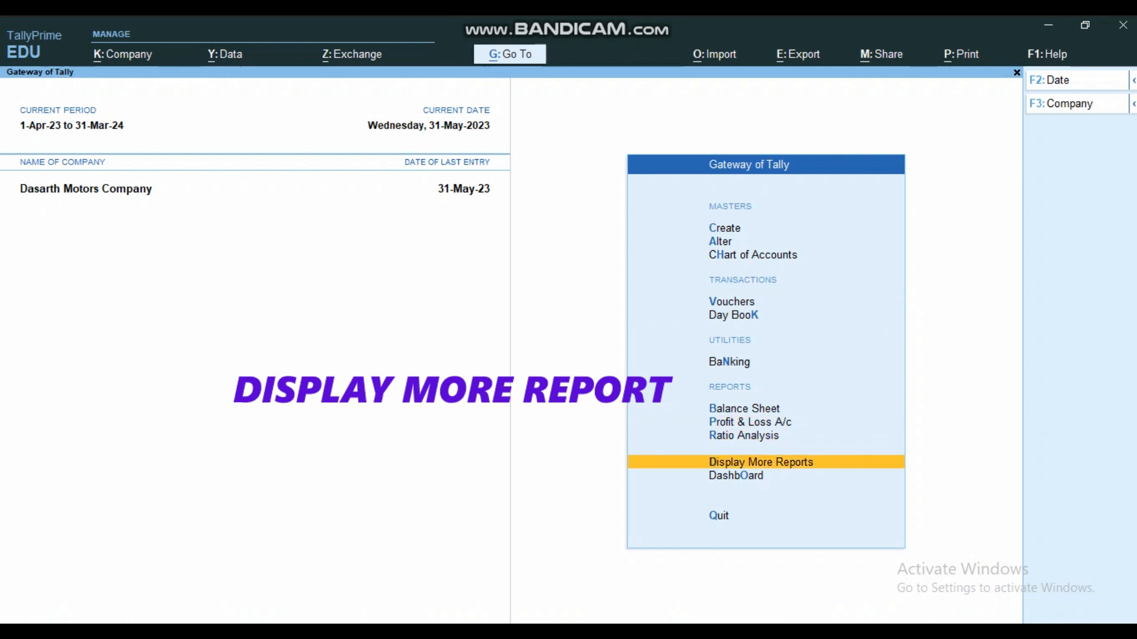
key(Return)
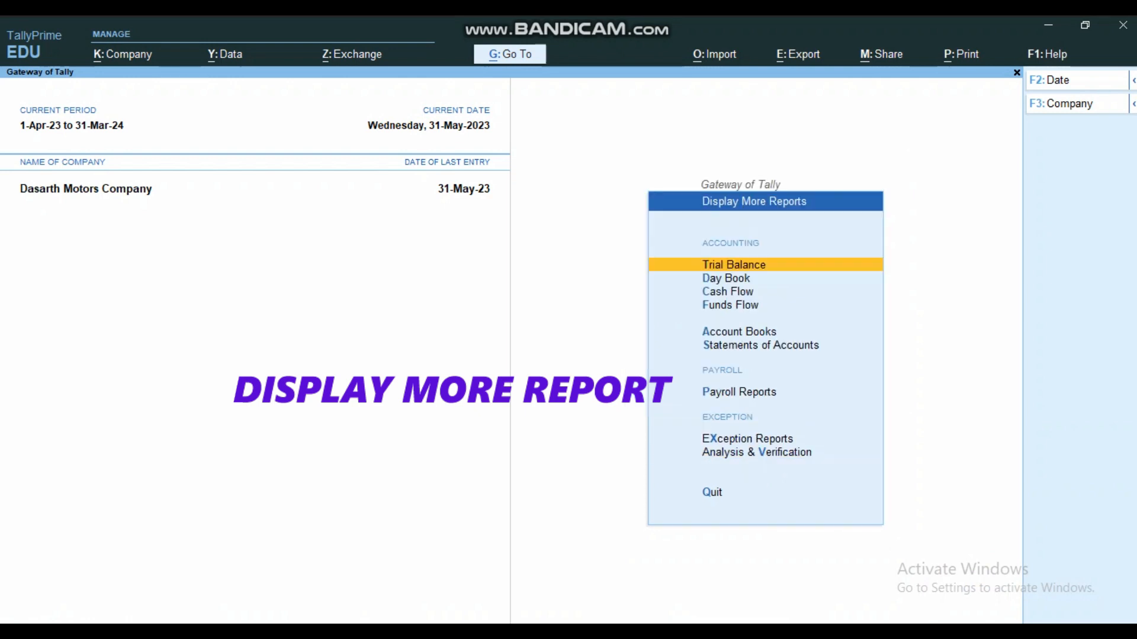
key(p)
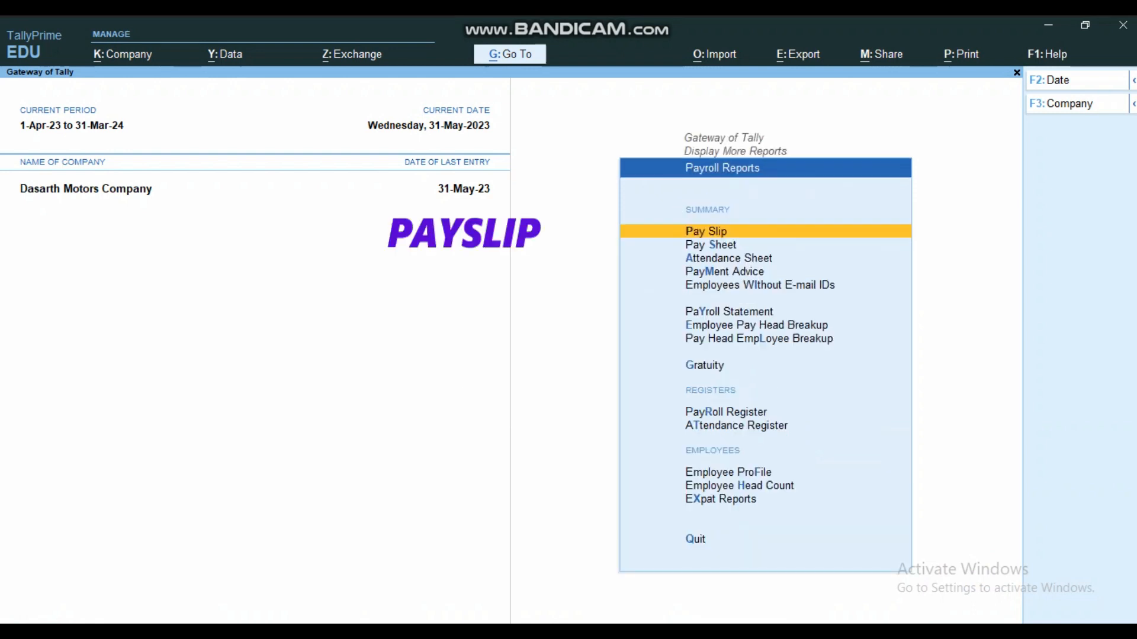
key(Return)
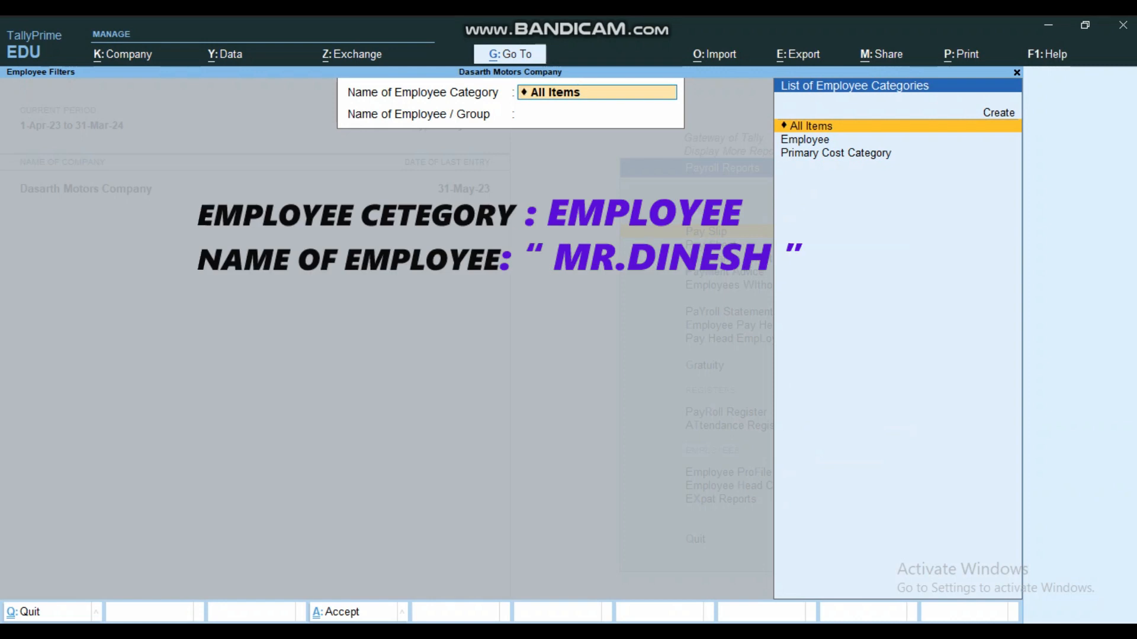
Display the pay slip for the individual employee in the Employee category
text(E)
key(Return)
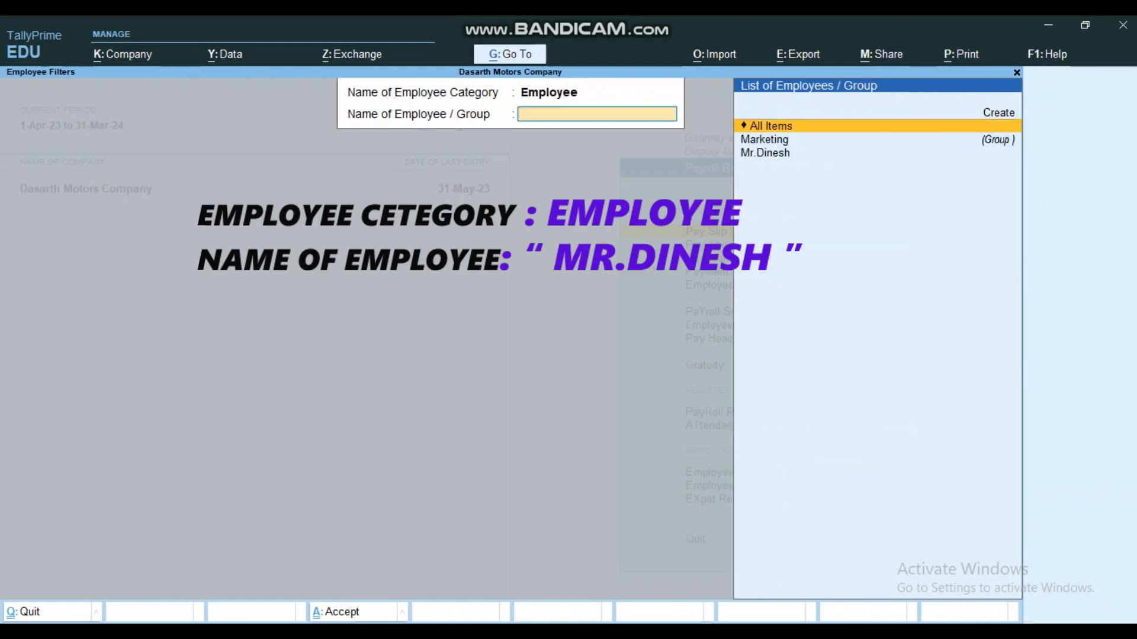
key(Down)
key(Down)
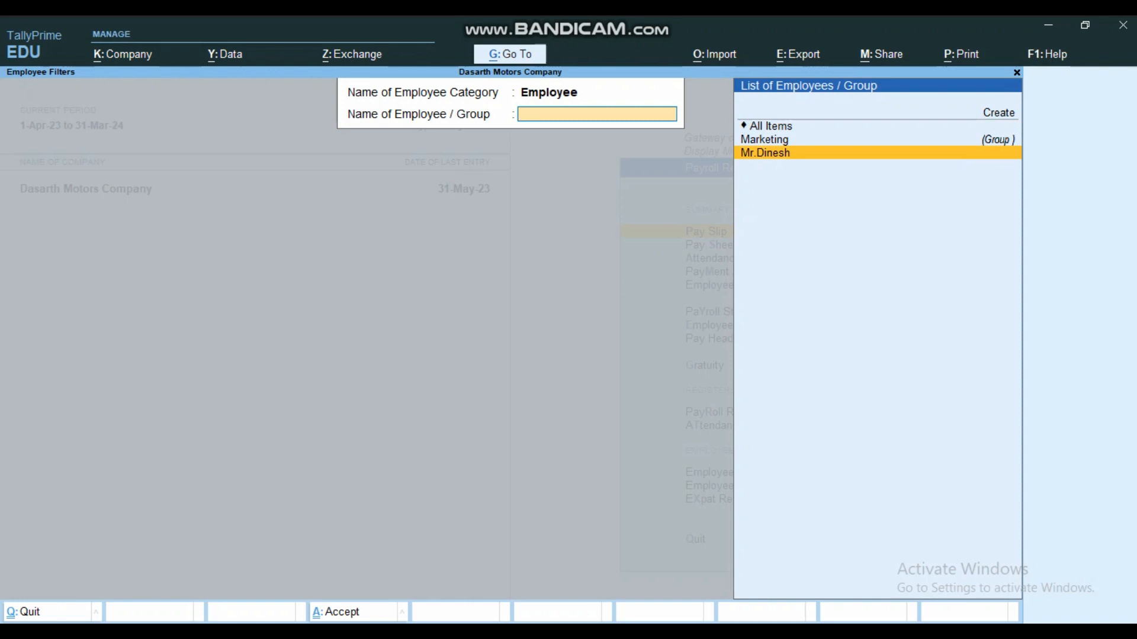
key(Return)
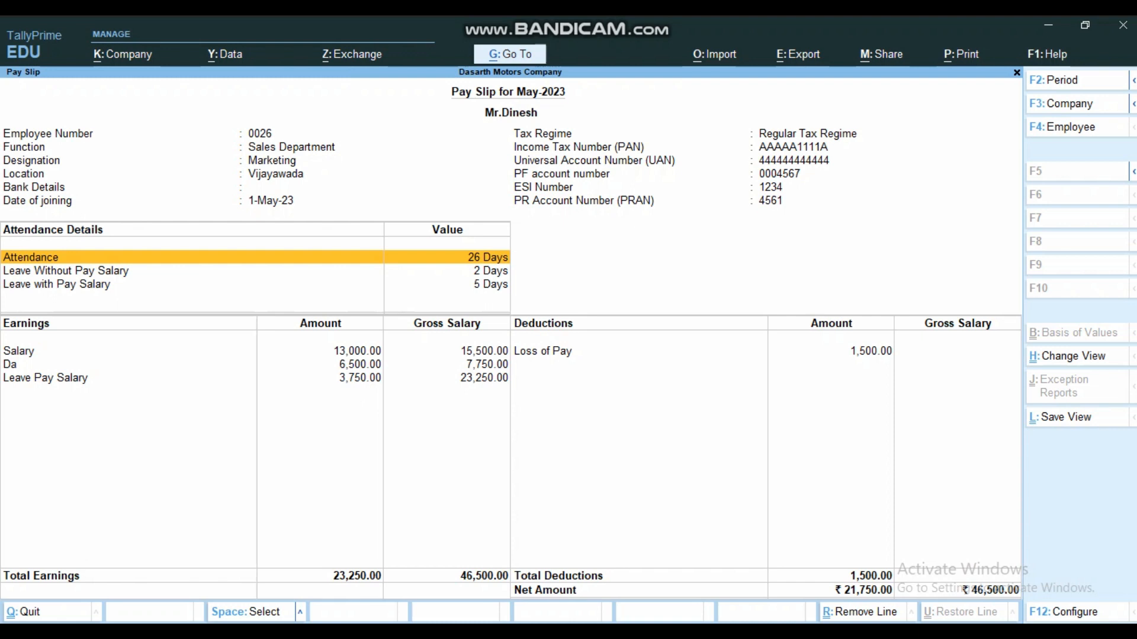
Preview the current pay slip for printing and zoom in to read it
key(alt+p)
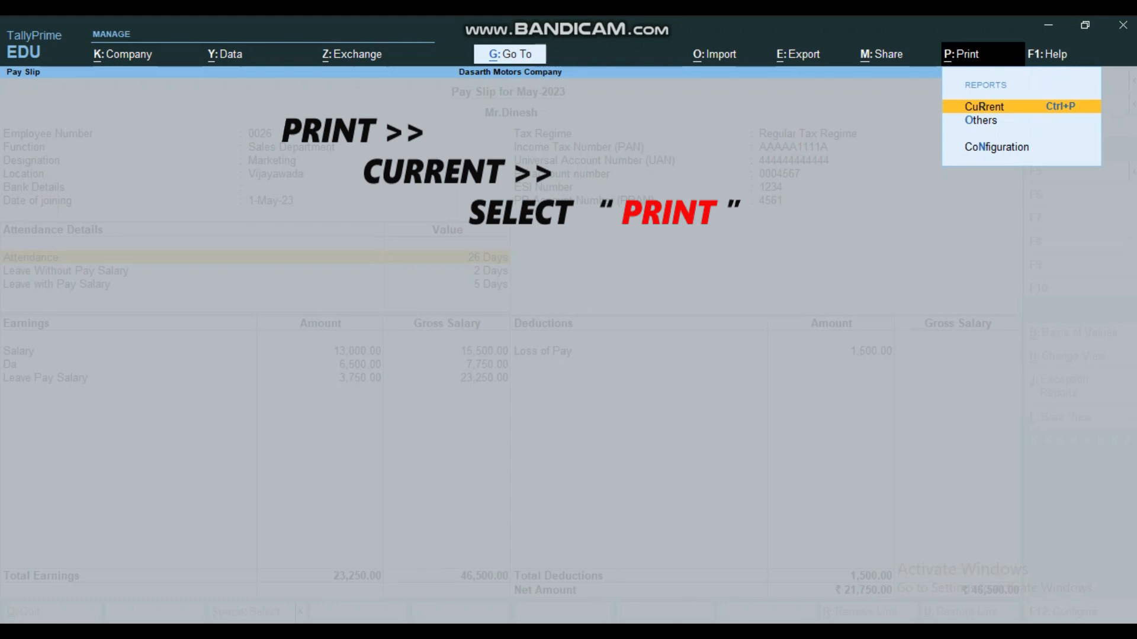
key(Return)
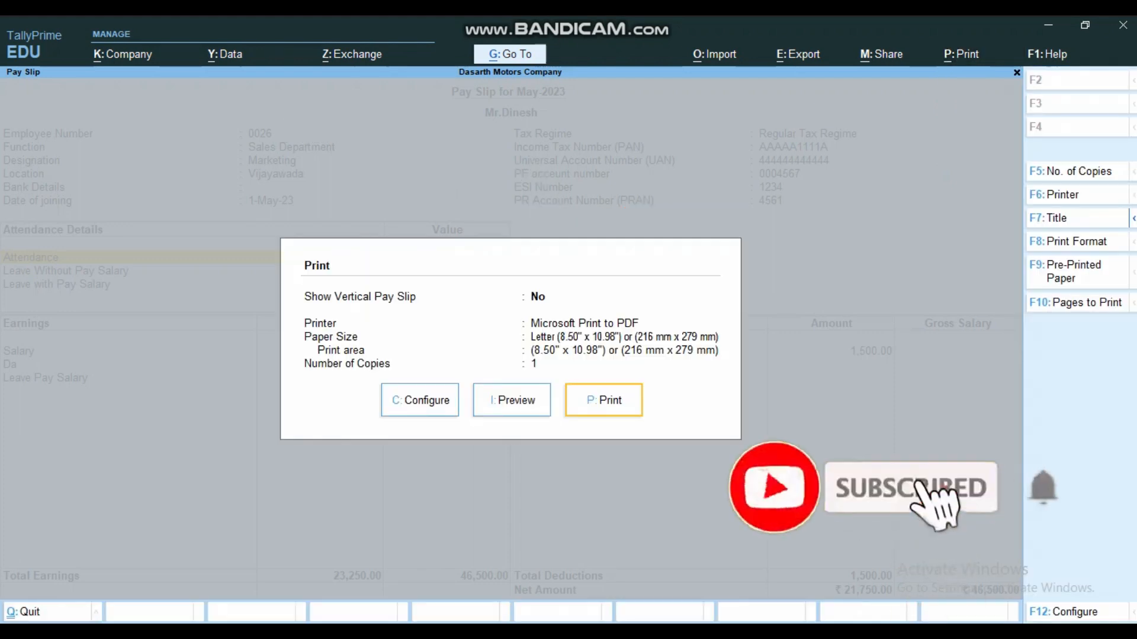
key(i)
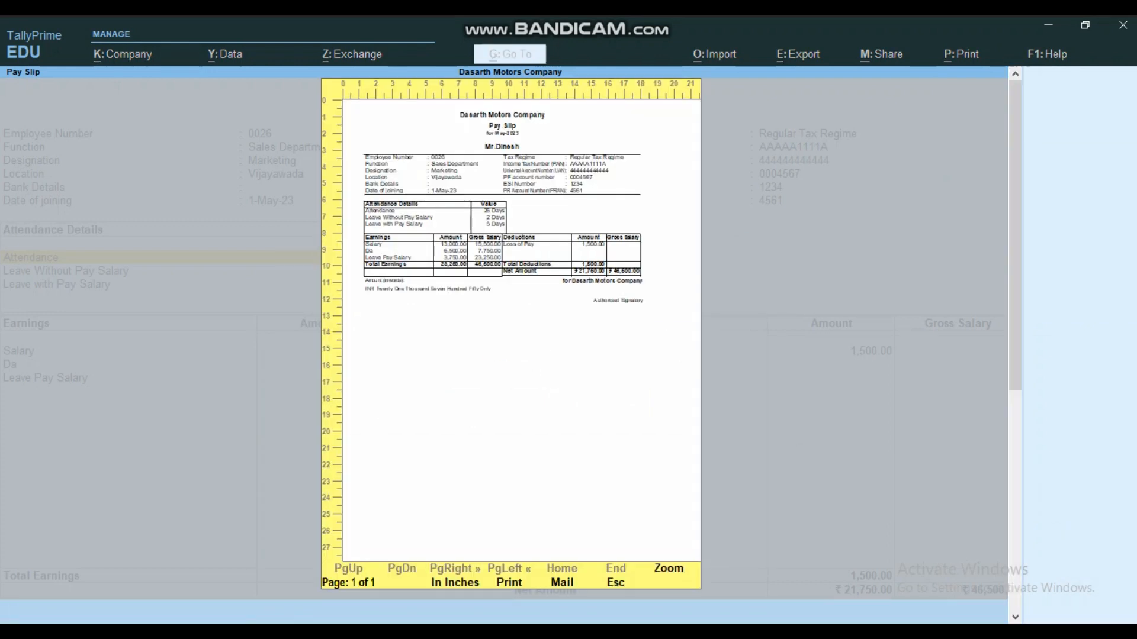
key(alt+z)
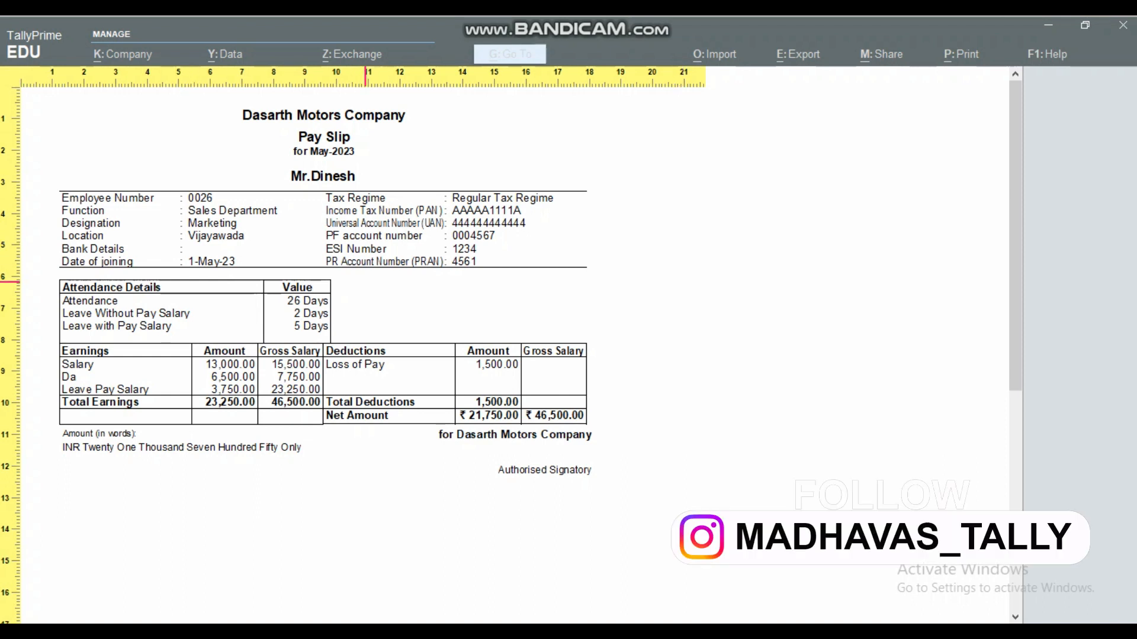